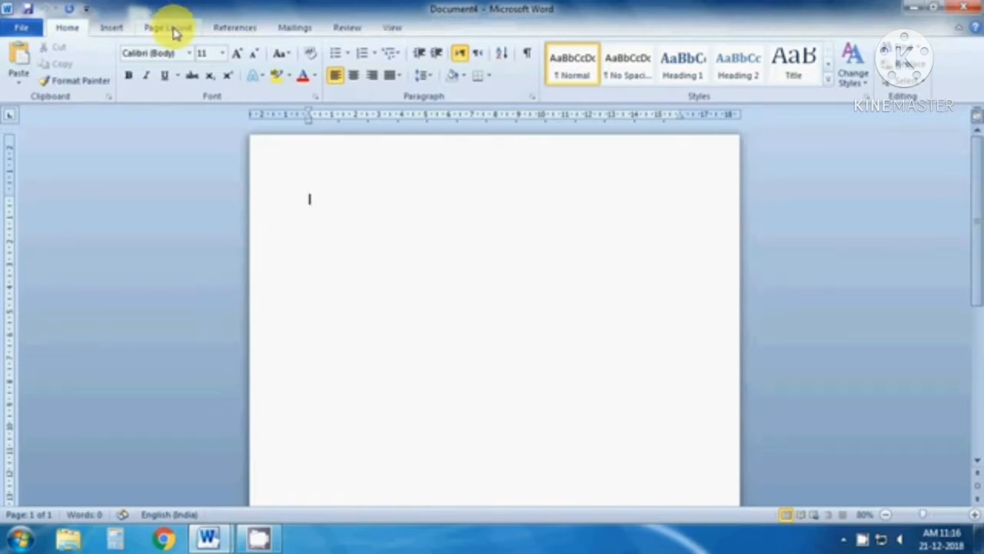
Step: Switch to the open document 1002 and look over its pages
{"action": "left_click", "coordinate": [189, 38]}
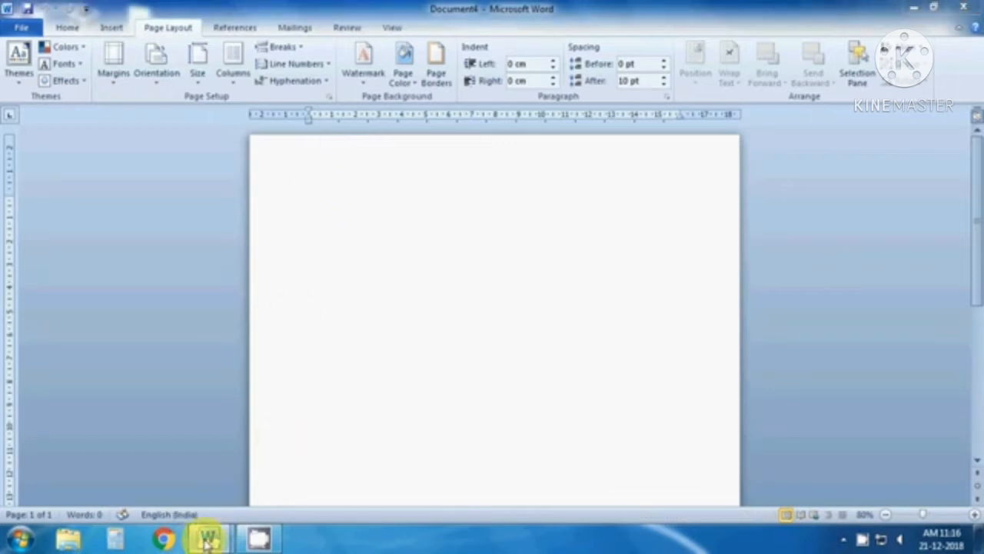
{"action": "mouse_move", "coordinate": [208, 537]}
{"action": "left_click", "coordinate": [206, 502]}
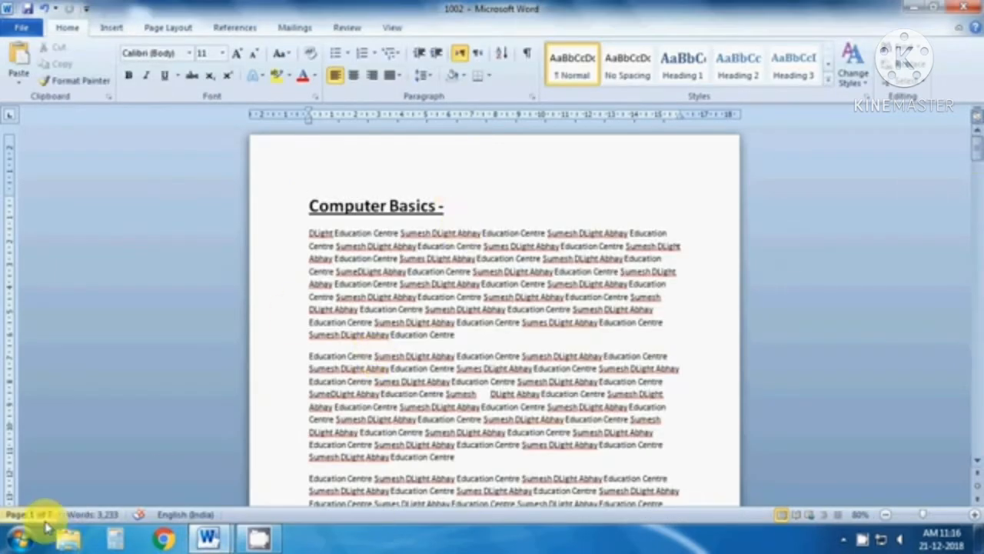
{"action": "mouse_move", "coordinate": [979, 135]}
{"action": "left_mouse_down"}
{"action": "mouse_move", "coordinate": [976, 446]}
{"action": "mouse_move", "coordinate": [961, 134]}
{"action": "left_mouse_up"}
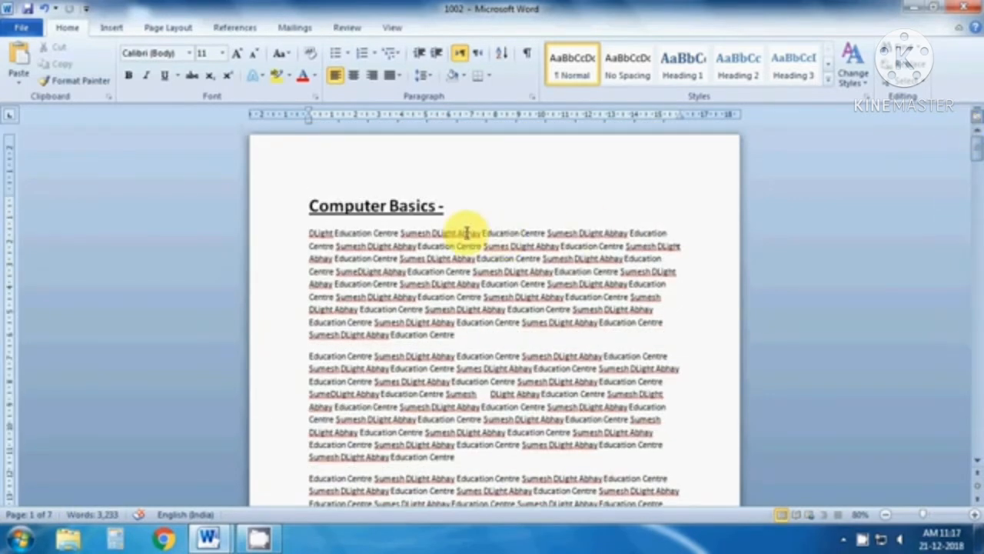
Step: Apply the Narrow margin preset, 1.27 cm on all sides, and check the pages of the document
{"action": "left_click", "coordinate": [169, 28]}
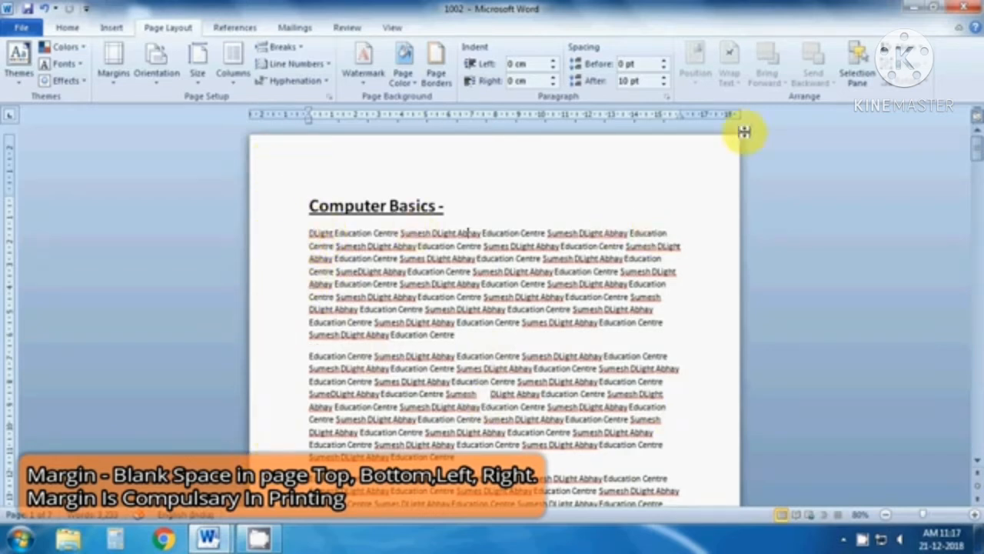
{"action": "left_click_drag", "start_coordinate": [975, 167], "coordinate": [976, 145]}
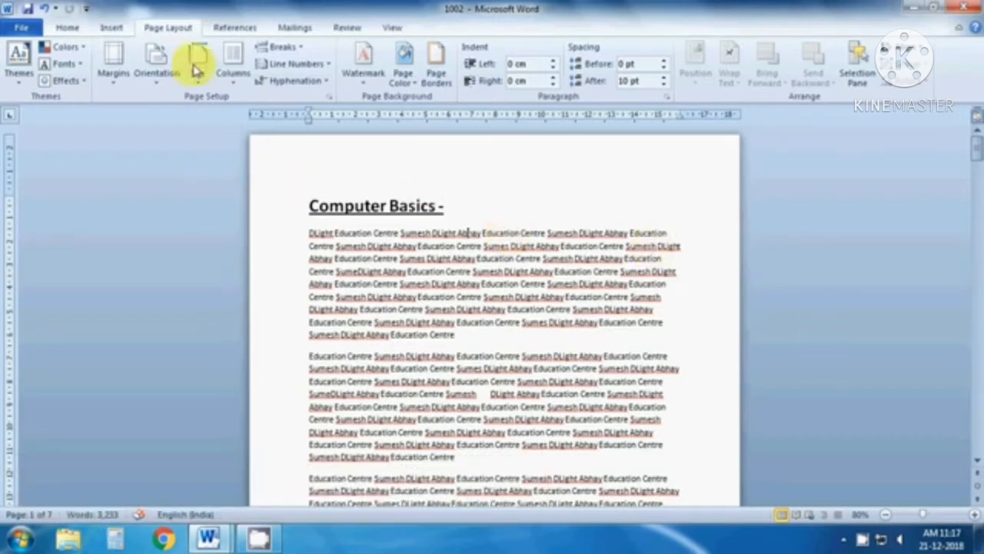
{"action": "left_click", "coordinate": [118, 91]}
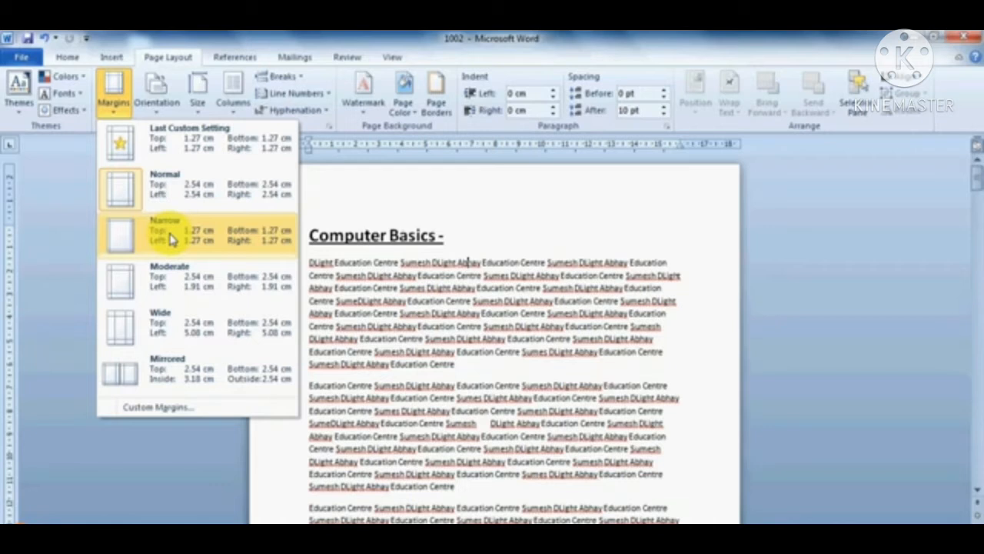
{"action": "left_click", "coordinate": [170, 240]}
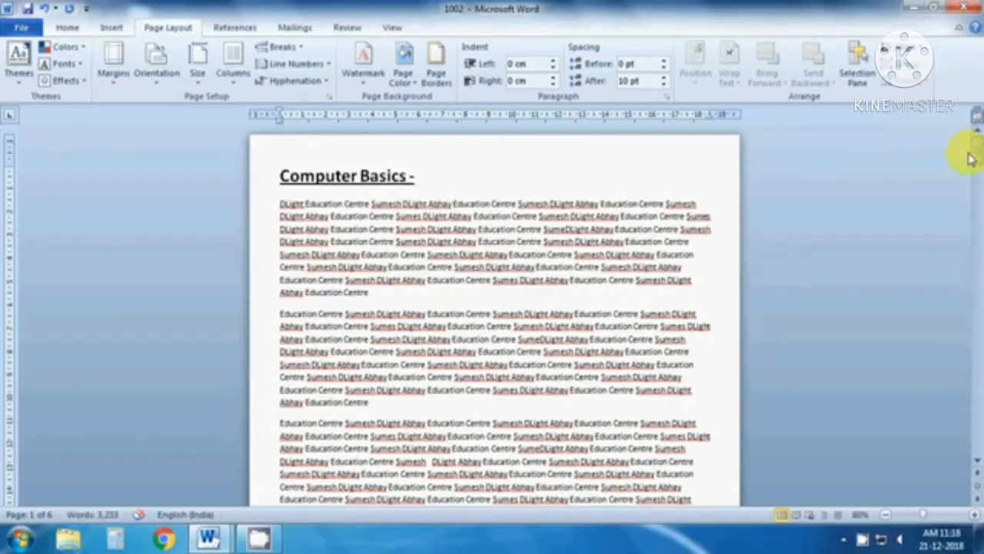
{"action": "mouse_move", "coordinate": [975, 154]}
{"action": "left_mouse_down"}
{"action": "mouse_move", "coordinate": [973, 247]}
{"action": "mouse_move", "coordinate": [970, 136]}
{"action": "left_mouse_up"}
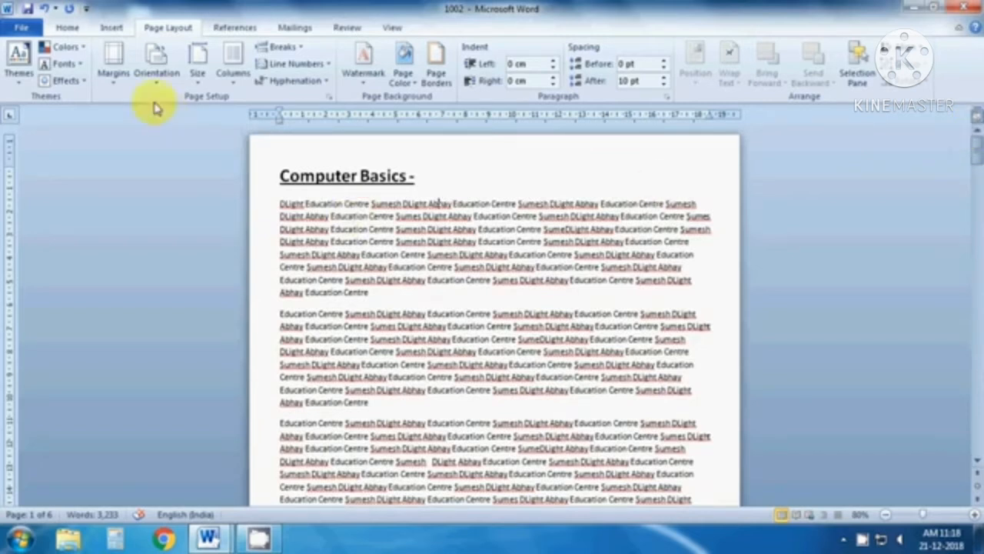
Step: Change the page margins to the Moderate preset, 2.54 cm top and bottom and 1.91 cm left and right
{"action": "left_click", "coordinate": [112, 69]}
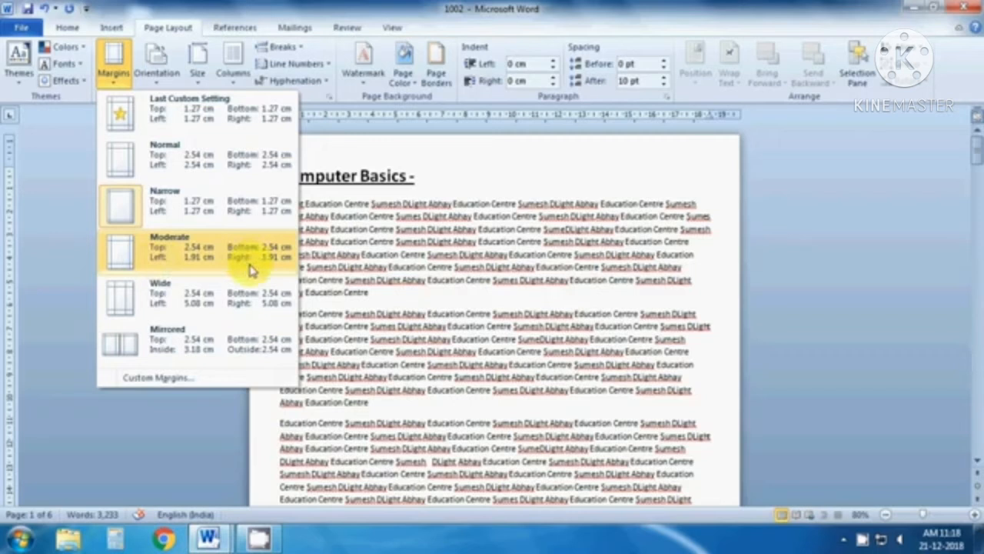
{"action": "left_click", "coordinate": [167, 255]}
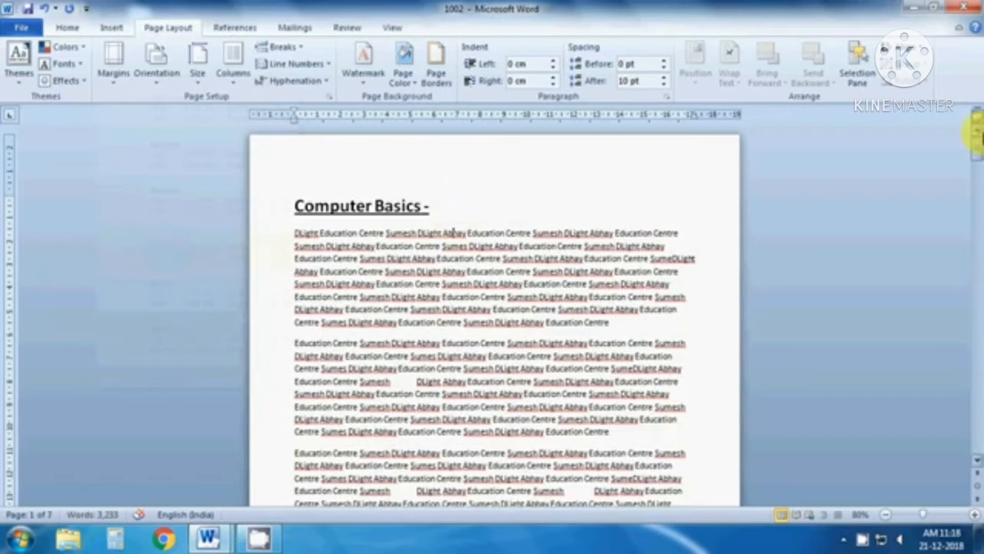
{"action": "left_click_drag", "start_coordinate": [976, 139], "coordinate": [972, 113]}
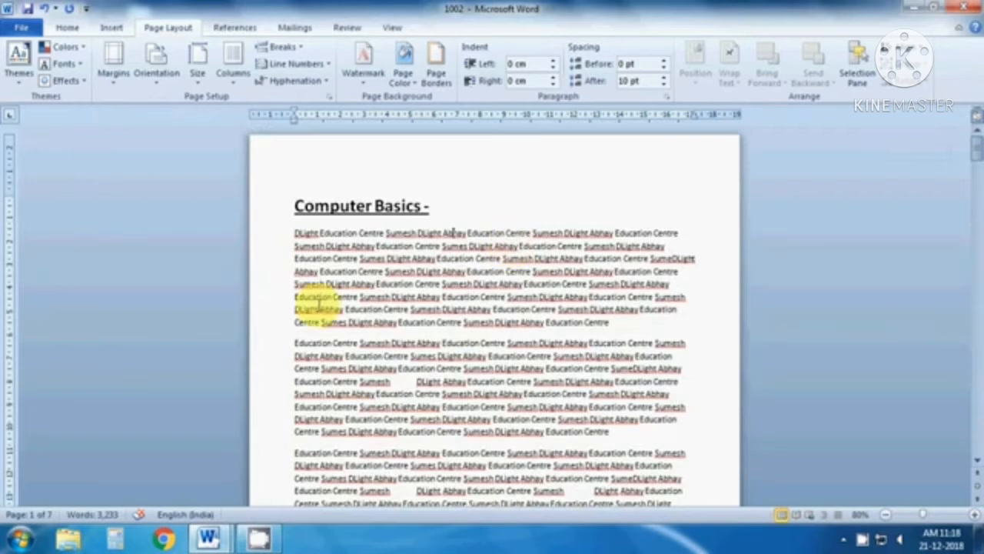
Step: Apply the Wide margin preset with 5.08 cm left and right margins
{"action": "left_click", "coordinate": [114, 76]}
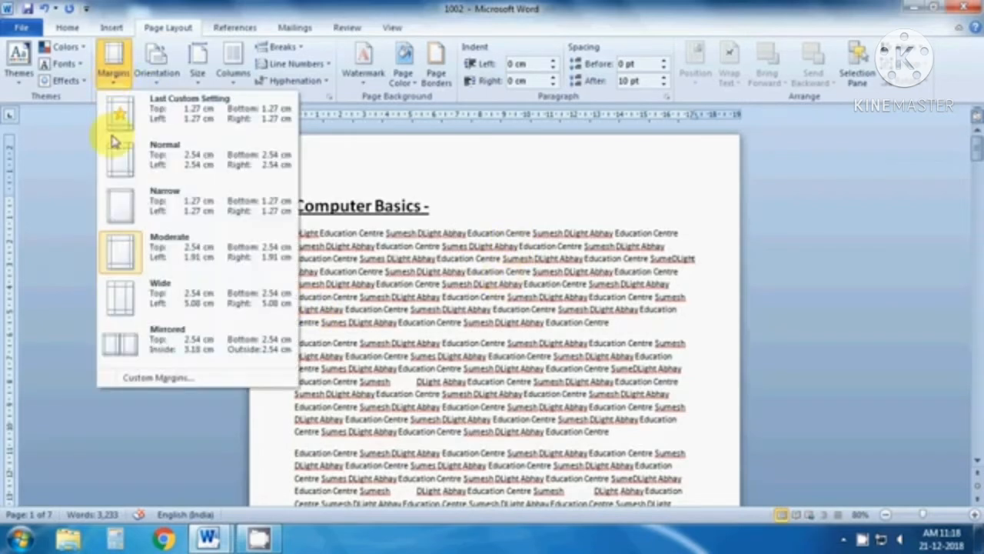
{"action": "left_click", "coordinate": [156, 289]}
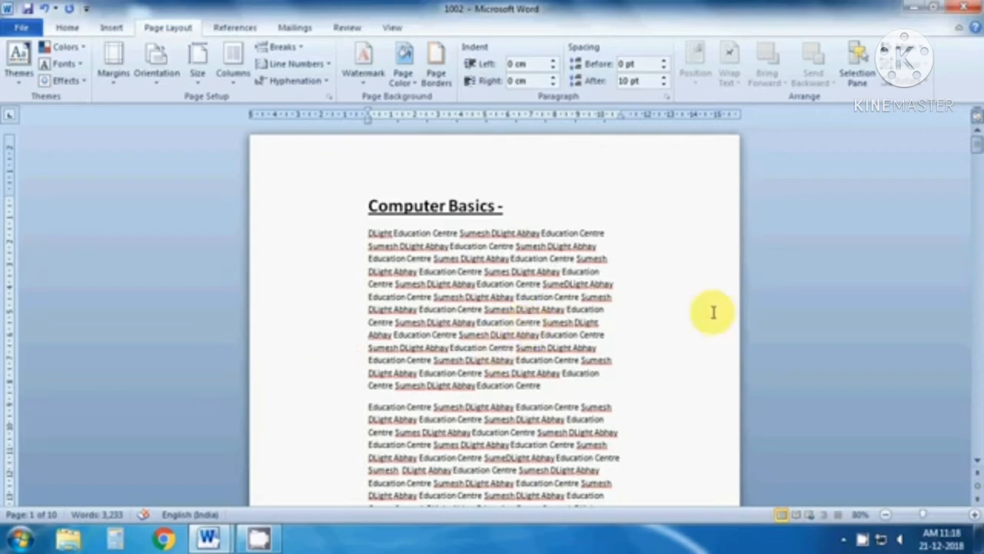
Step: Apply the Mirrored margin preset, 3.18 cm inside and 2.54 cm outside, and show two pages side by side
{"action": "left_click", "coordinate": [113, 70]}
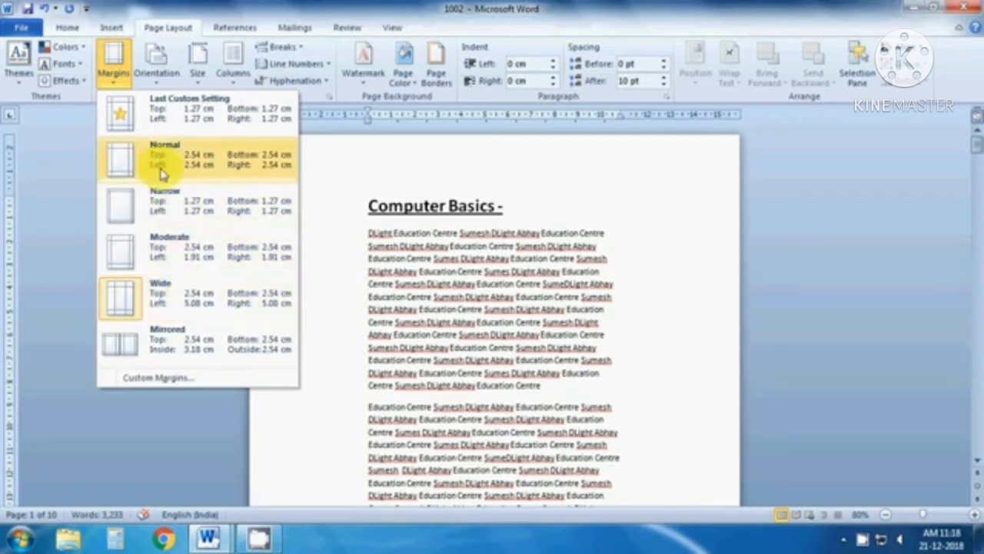
{"action": "left_click", "coordinate": [153, 333]}
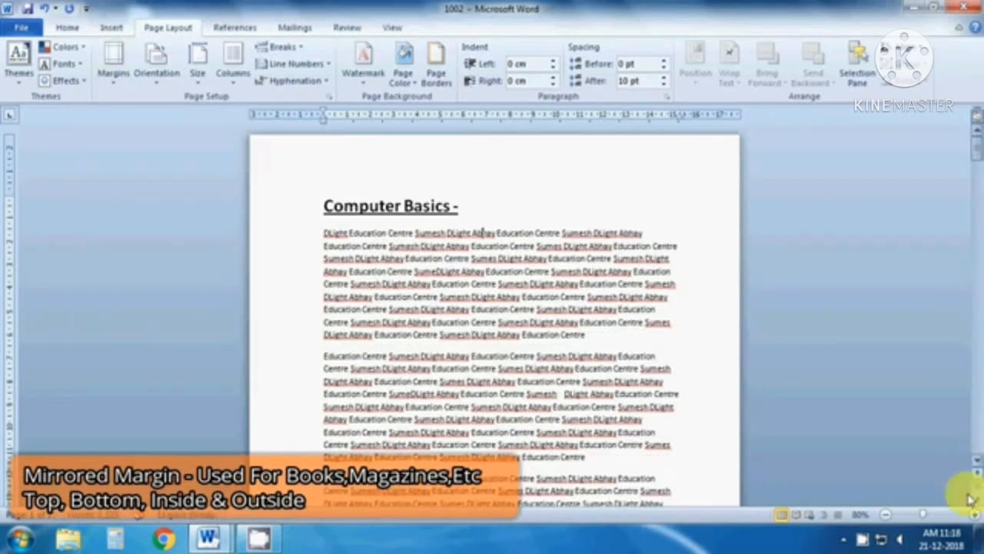
{"action": "left_click", "coordinate": [889, 517]}
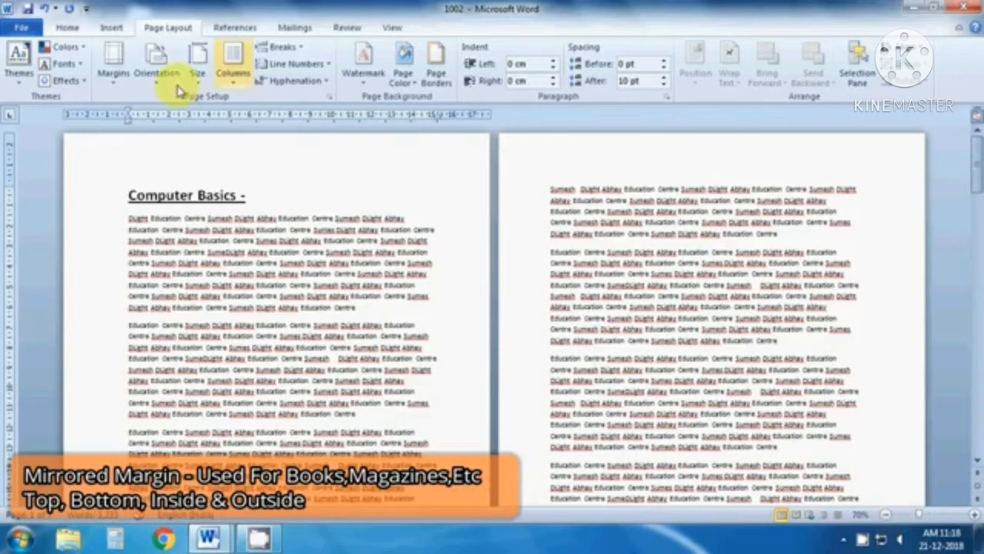
Step: Set the page margins to the Normal preset, 2.54 cm on all sides
{"action": "left_click", "coordinate": [120, 85]}
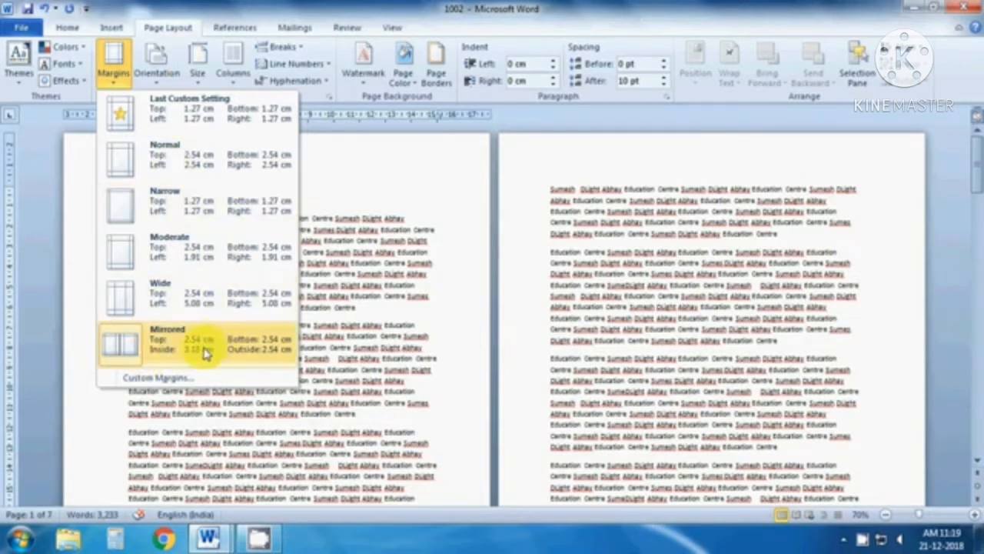
{"action": "left_click", "coordinate": [147, 359]}
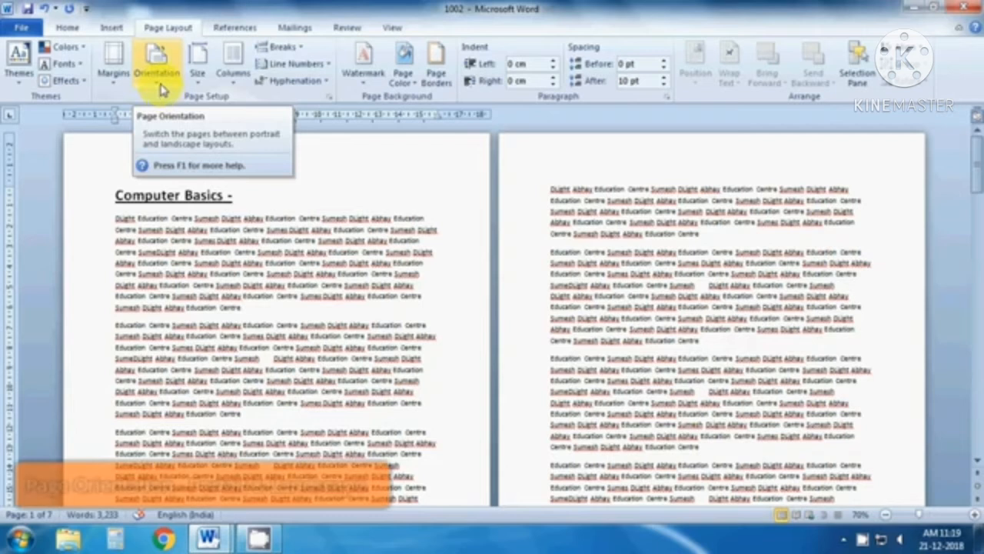
Step: Switch the page orientation to landscape and return it to portrait
{"action": "left_click", "coordinate": [158, 84]}
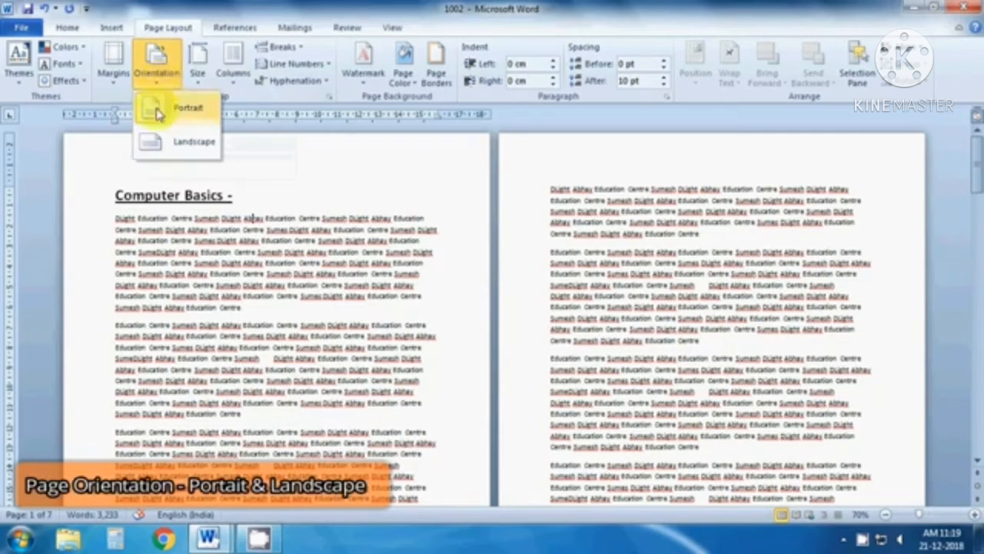
{"action": "left_click", "coordinate": [143, 150]}
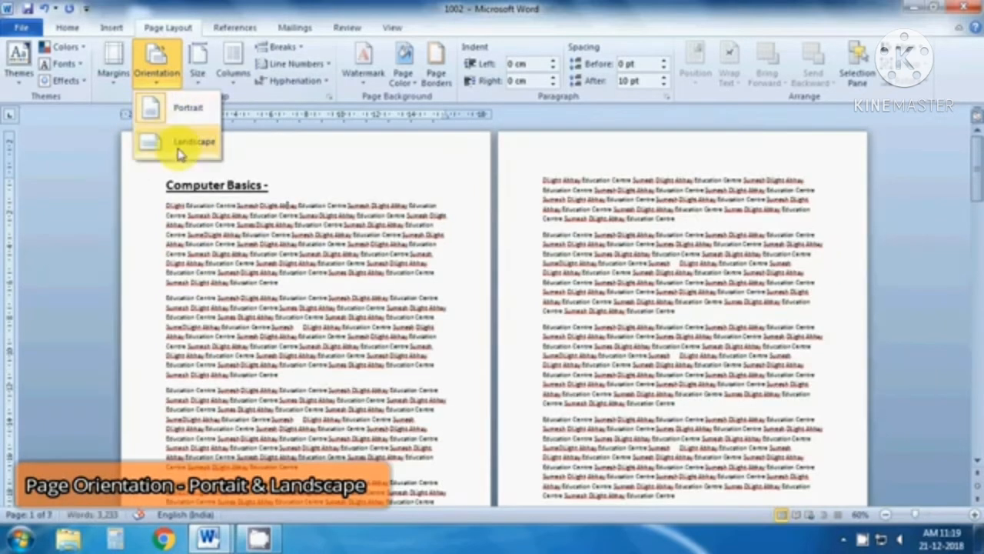
{"action": "left_click", "coordinate": [179, 152]}
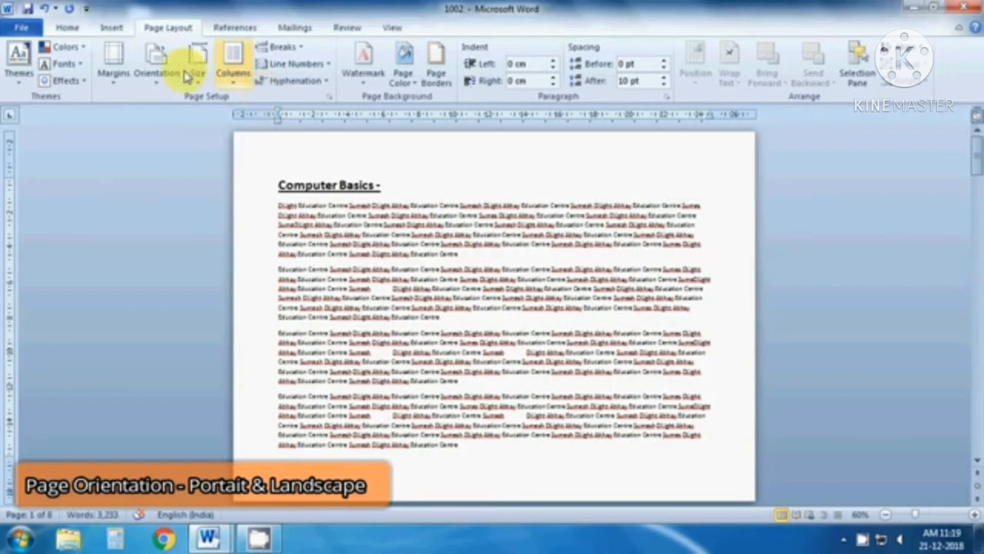
{"action": "left_click", "coordinate": [151, 87]}
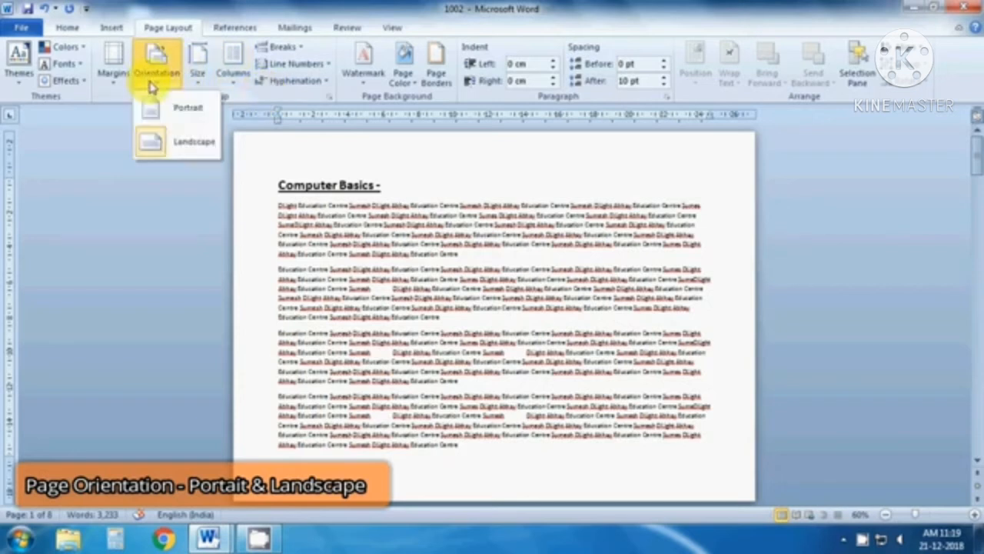
{"action": "left_click", "coordinate": [185, 142]}
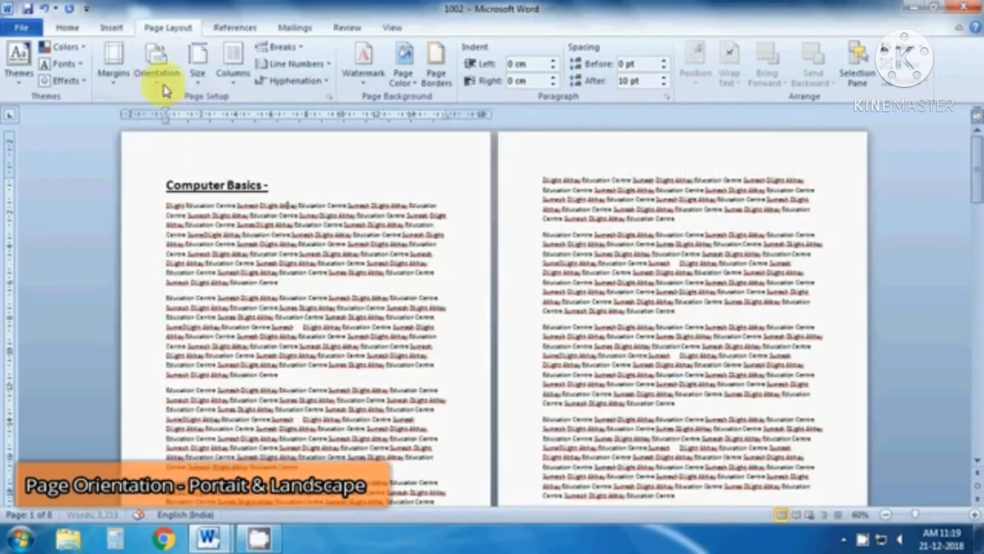
Step: Turn the pages to landscape once more and restore portrait orientation
{"action": "left_click", "coordinate": [157, 71]}
{"action": "left_click", "coordinate": [185, 142]}
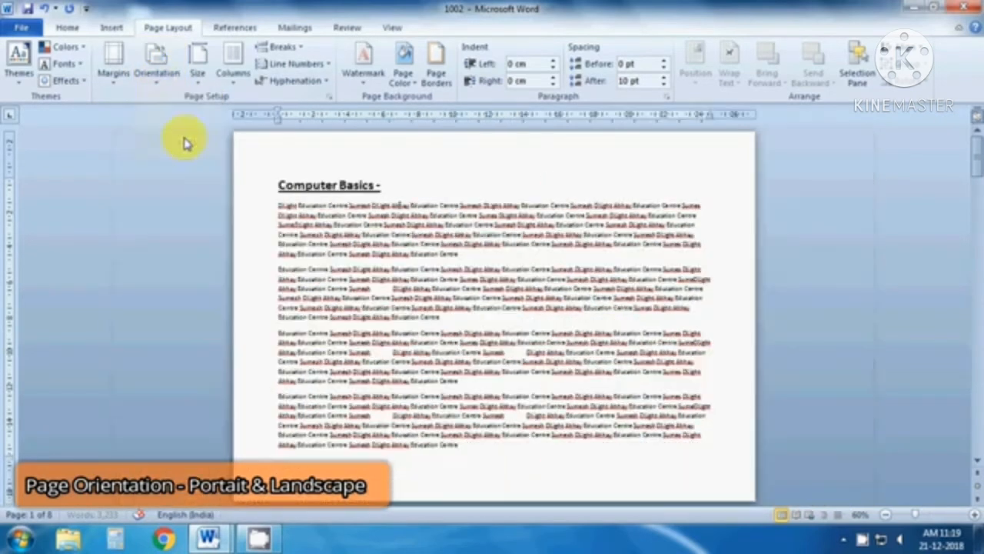
{"action": "left_click", "coordinate": [171, 92]}
{"action": "left_click", "coordinate": [179, 108]}
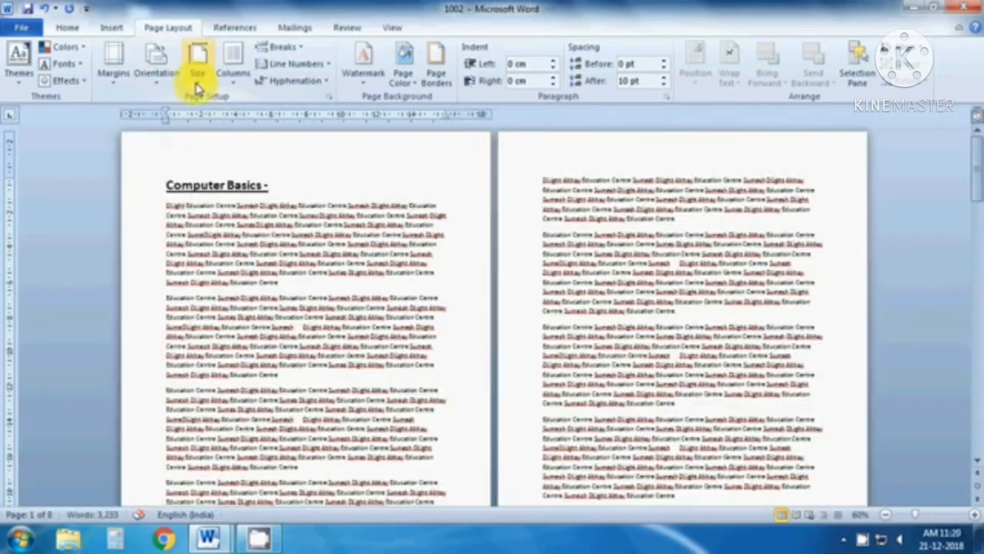
Step: Set the paper size to A4, 21 cm x 29.7 cm
{"action": "left_click", "coordinate": [197, 86]}
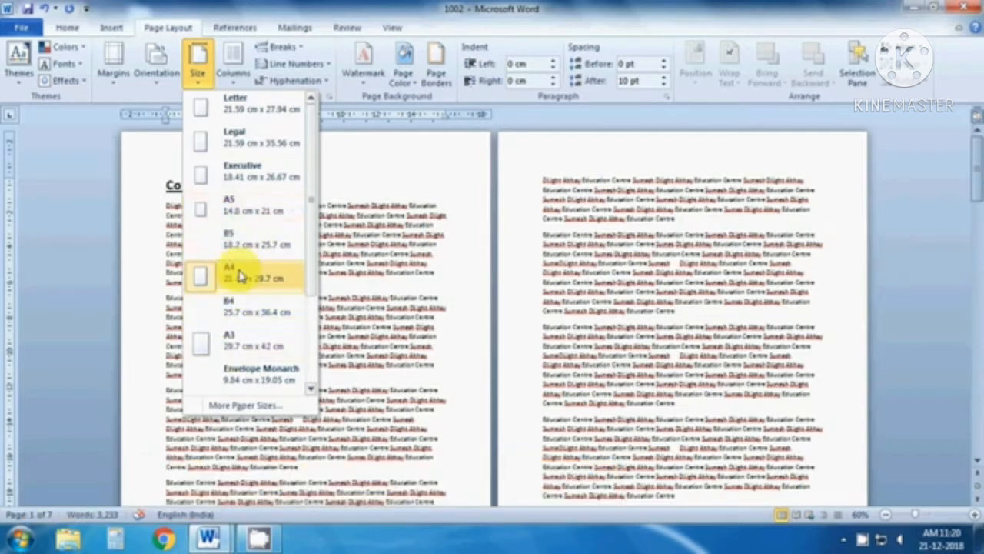
{"action": "left_click", "coordinate": [240, 276]}
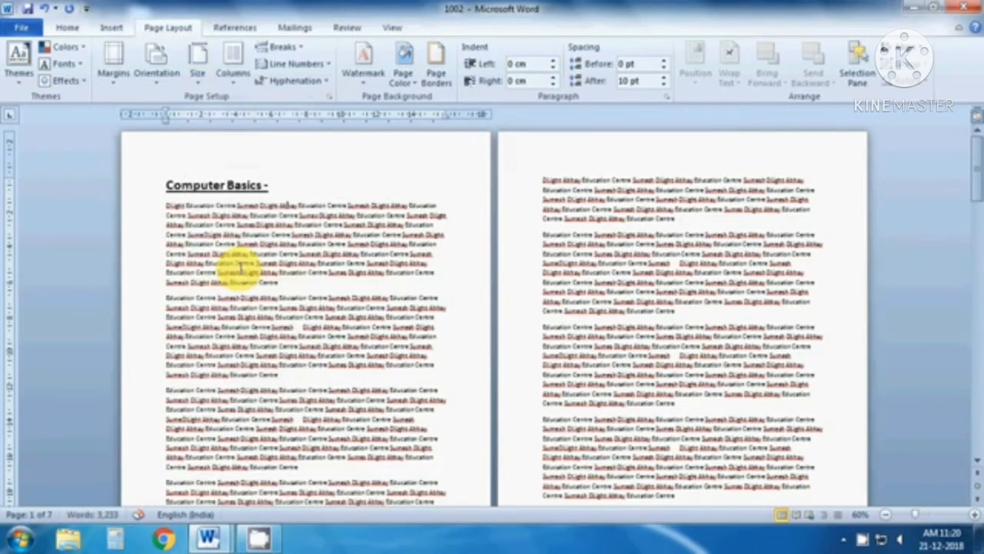
Step: Split the first paragraph under the Computer Basics heading into two columns
{"action": "left_click", "coordinate": [233, 66]}
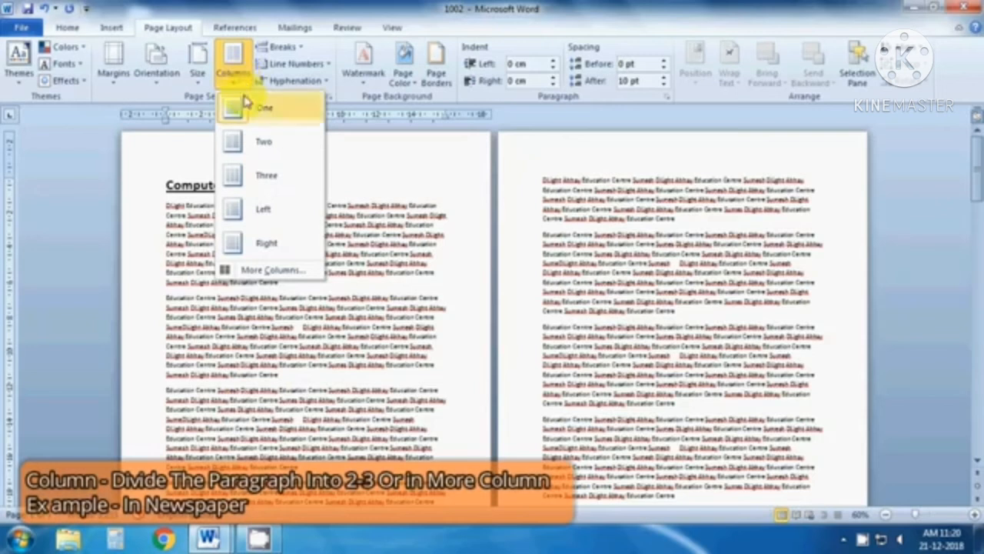
{"action": "left_click", "coordinate": [358, 246]}
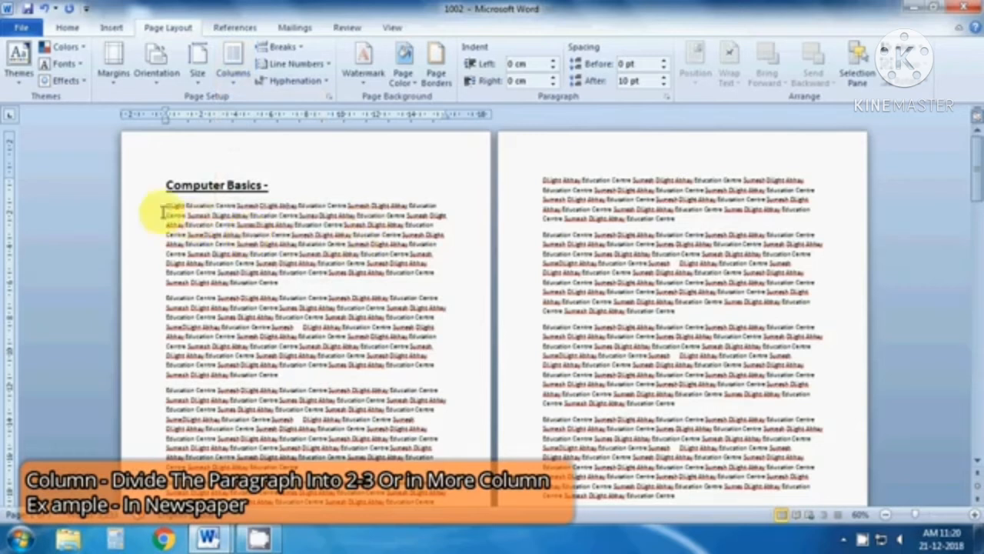
{"action": "left_click_drag", "start_coordinate": [160, 205], "coordinate": [329, 279]}
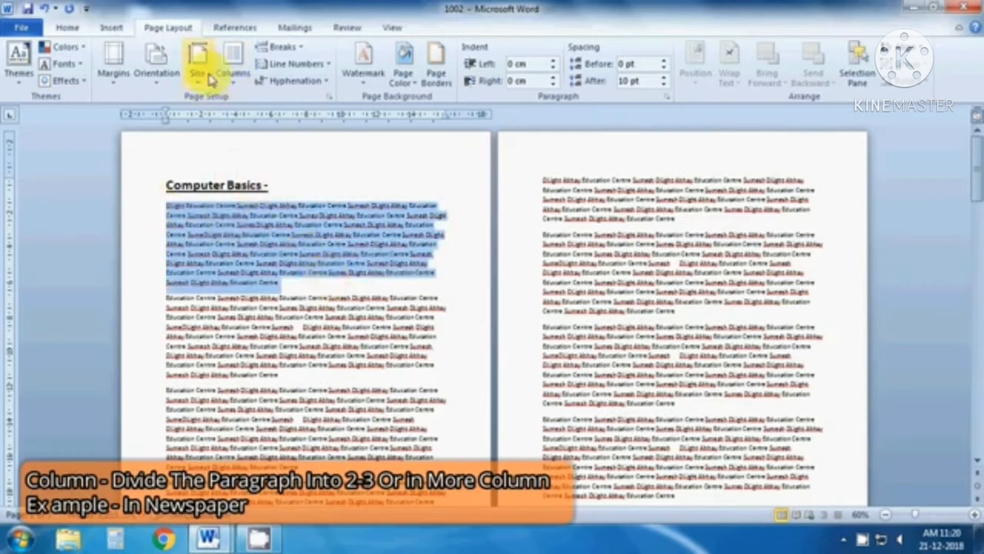
{"action": "left_click", "coordinate": [233, 77]}
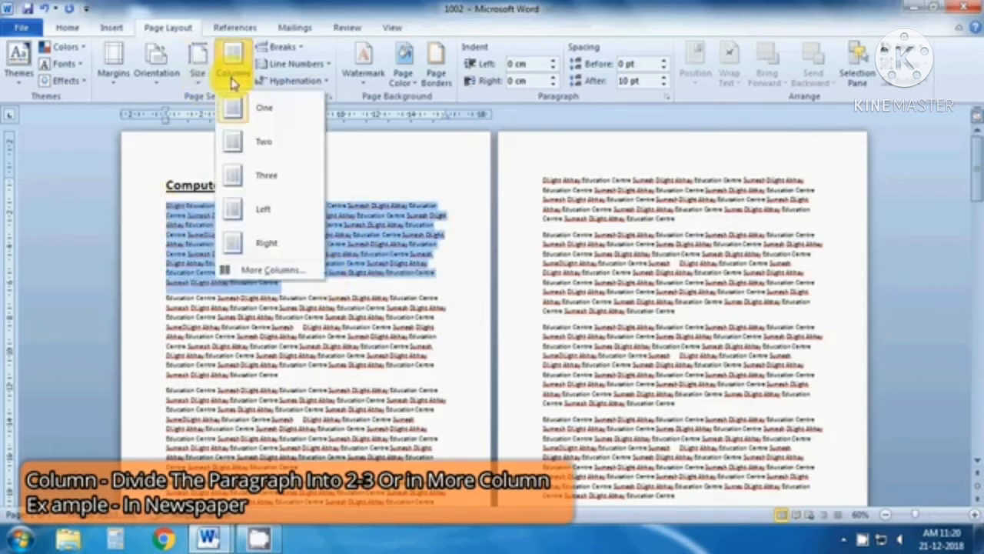
{"action": "left_click", "coordinate": [267, 146]}
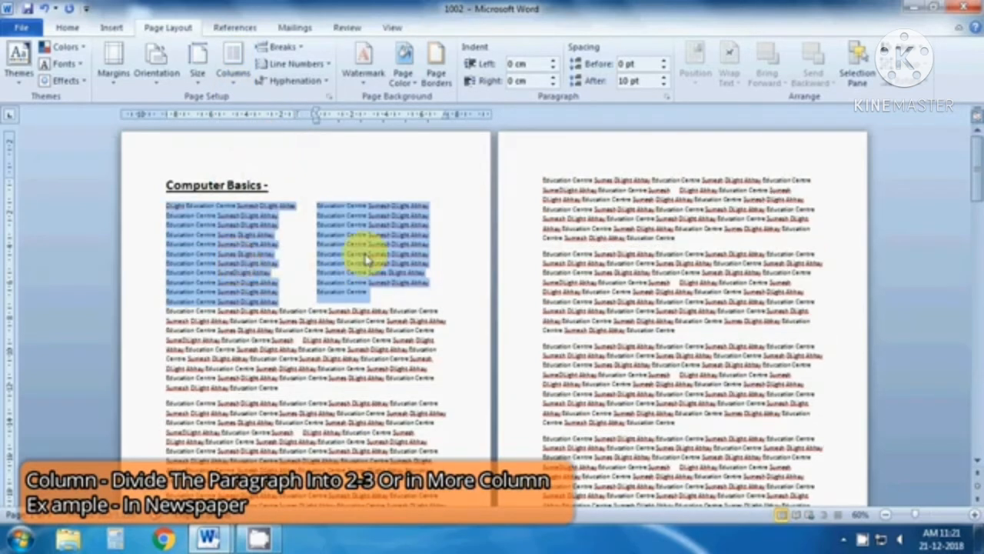
Step: Lay out the selected first paragraph in three columns
{"action": "left_click", "coordinate": [233, 67]}
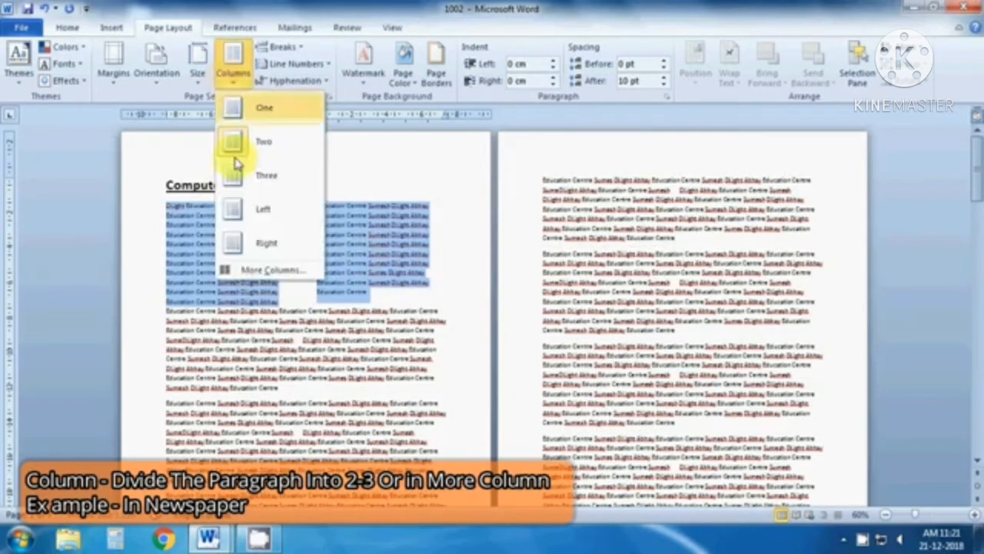
{"action": "left_click", "coordinate": [256, 184]}
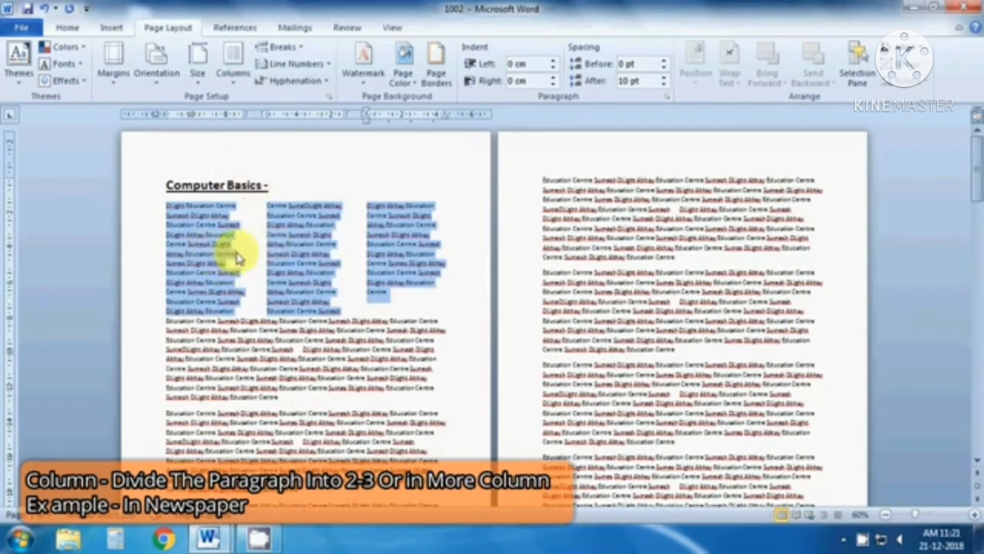
Step: Try the Left and Right column layouts on the selected first paragraph and return it to a single column
{"action": "left_click", "coordinate": [231, 71]}
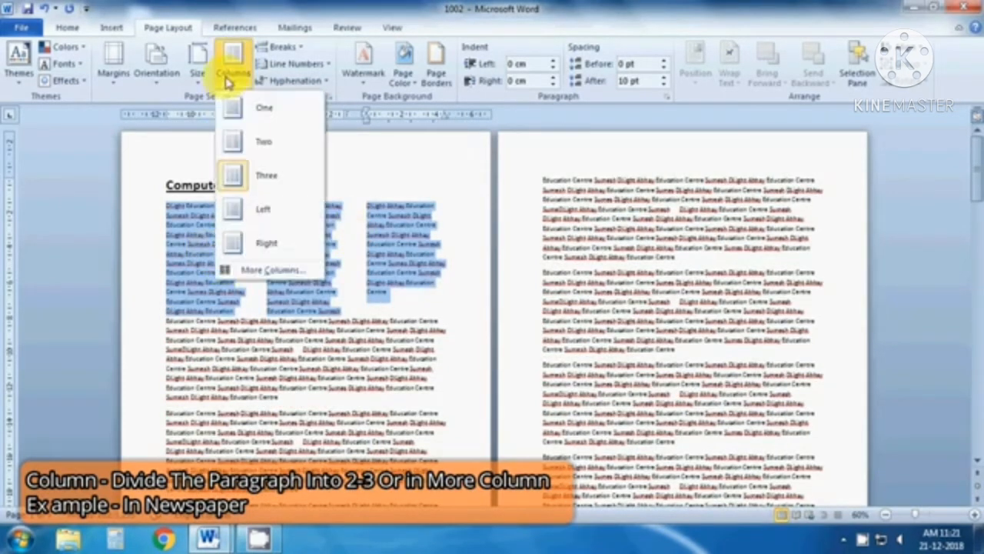
{"action": "left_click", "coordinate": [276, 214]}
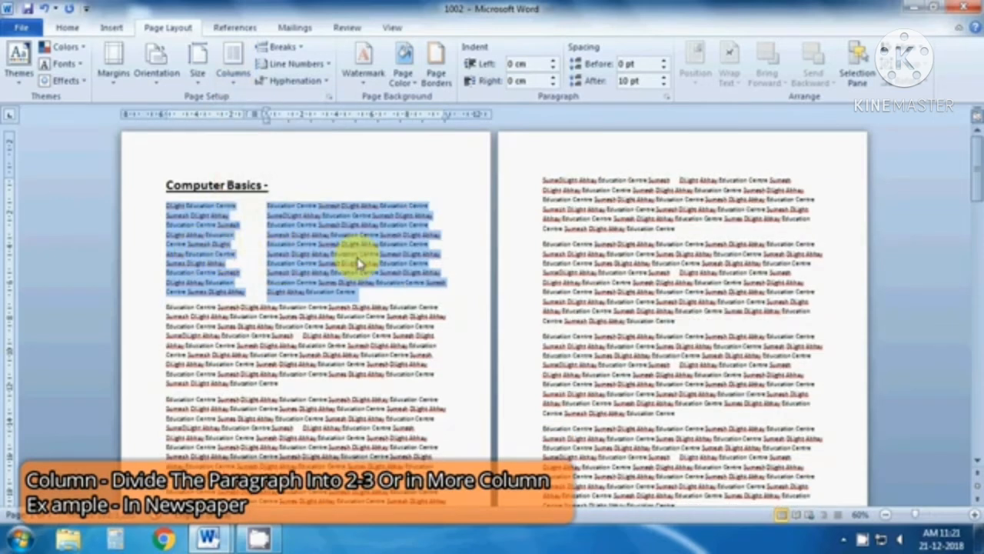
{"action": "left_click", "coordinate": [244, 77]}
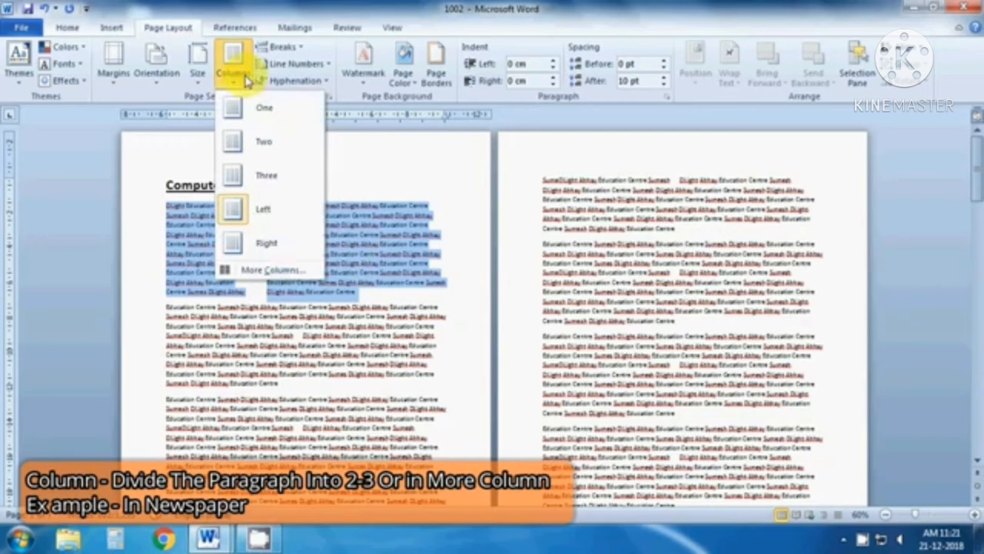
{"action": "left_click", "coordinate": [270, 243]}
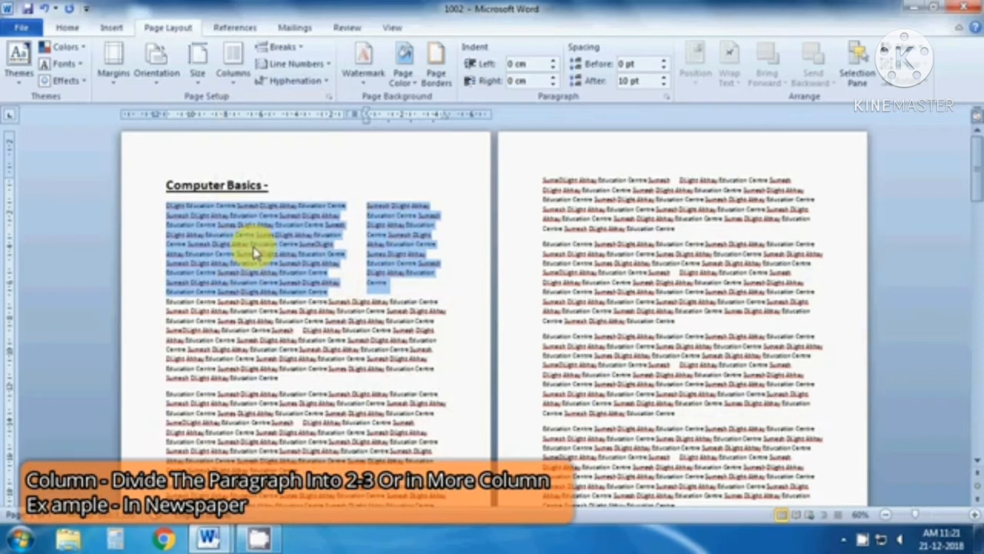
{"action": "left_click", "coordinate": [235, 77]}
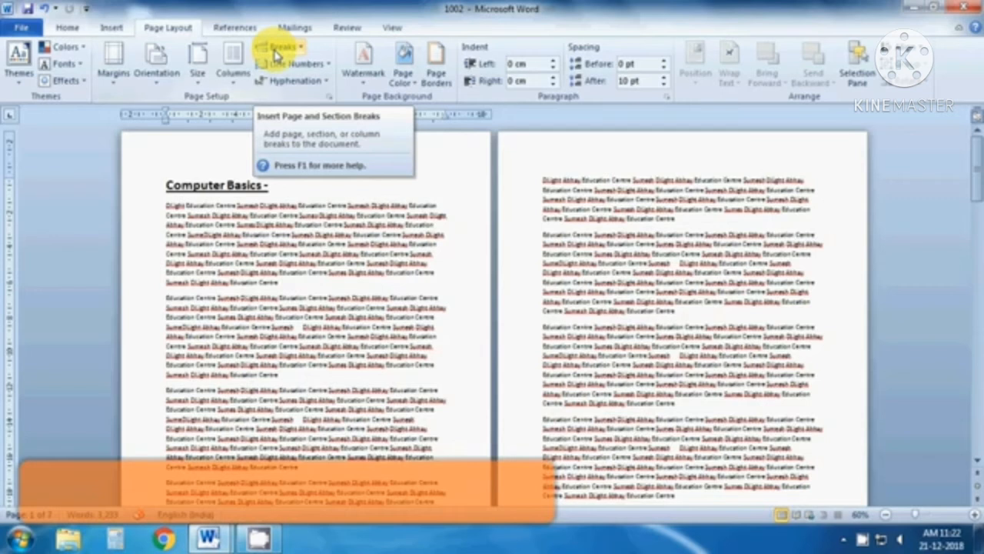
Step: Make the first part of the third line in the third paragraph bold and red
{"action": "left_click", "coordinate": [112, 29]}
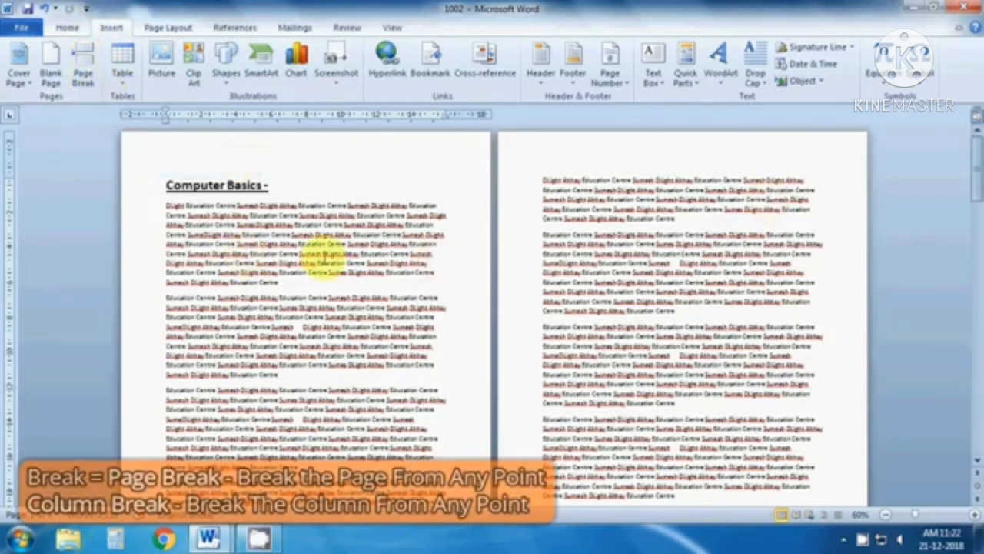
{"action": "left_click", "coordinate": [168, 410]}
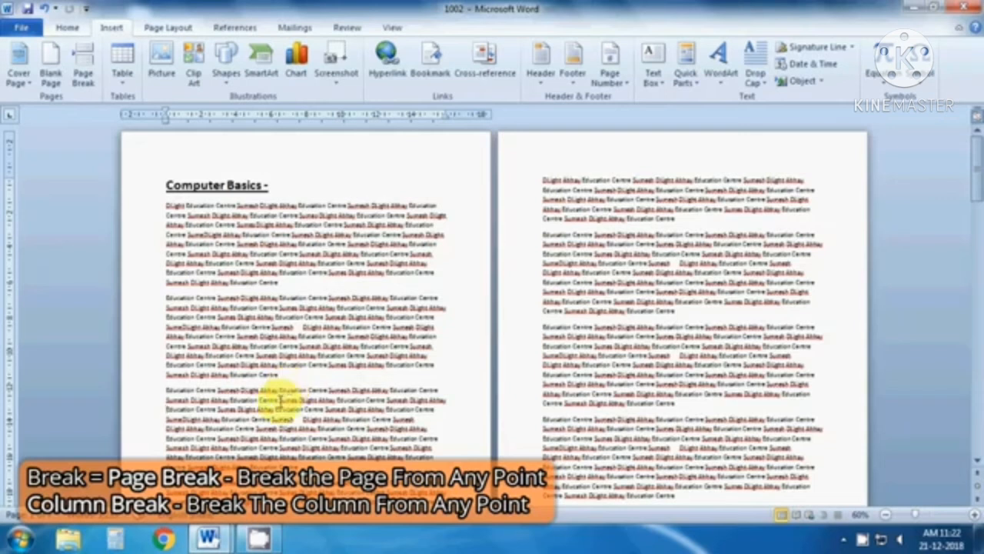
{"action": "left_click", "coordinate": [167, 28]}
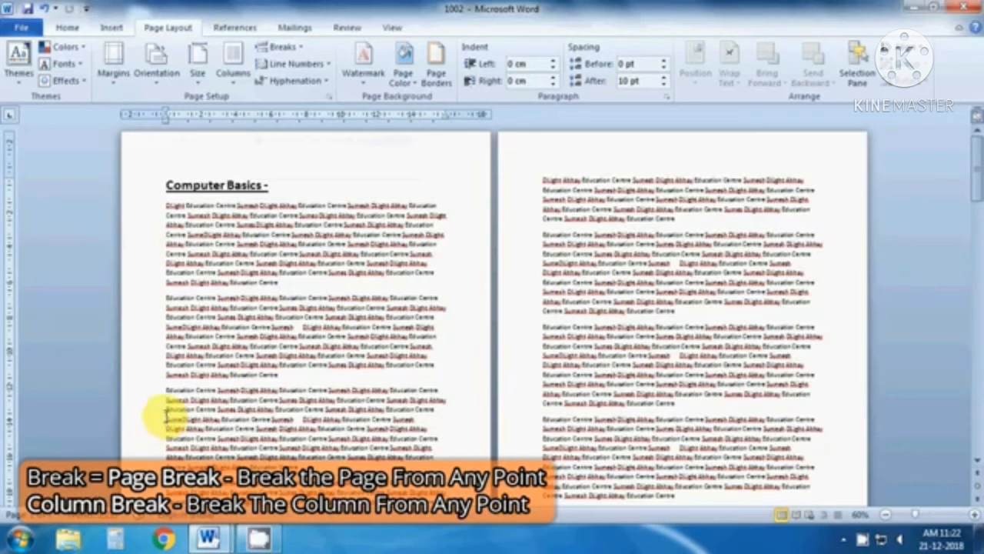
{"action": "left_click_drag", "start_coordinate": [166, 410], "coordinate": [367, 412]}
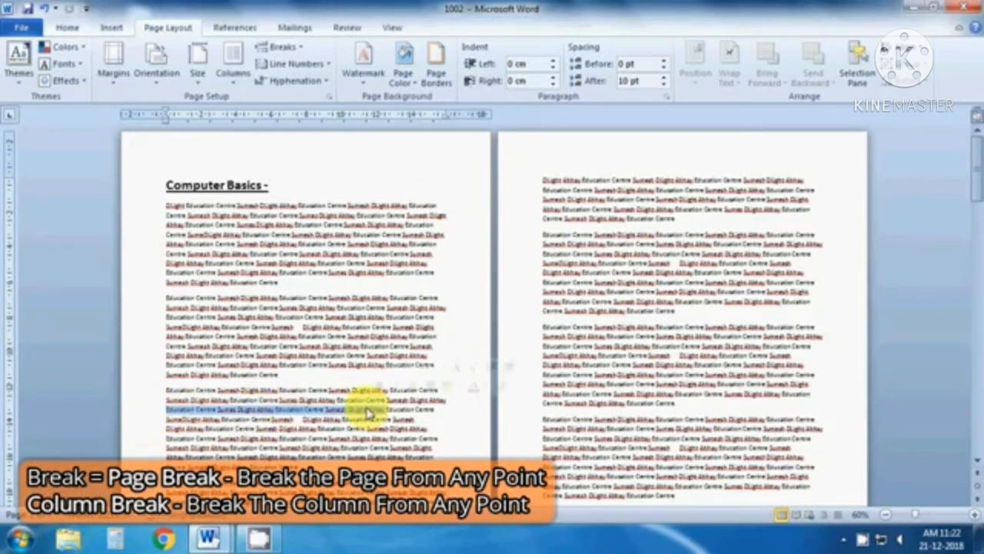
{"action": "left_click", "coordinate": [68, 27]}
{"action": "left_click", "coordinate": [302, 77]}
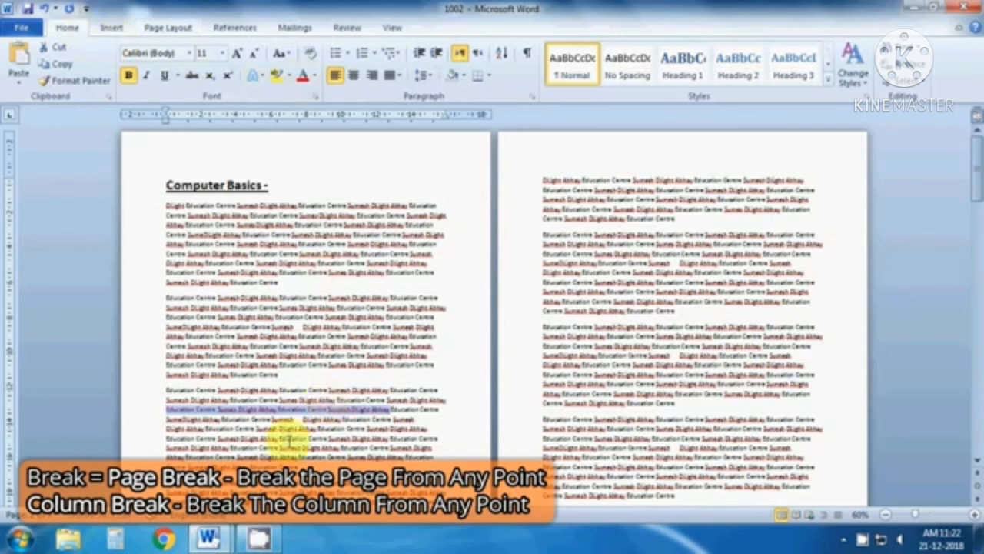
{"action": "left_click", "coordinate": [242, 436]}
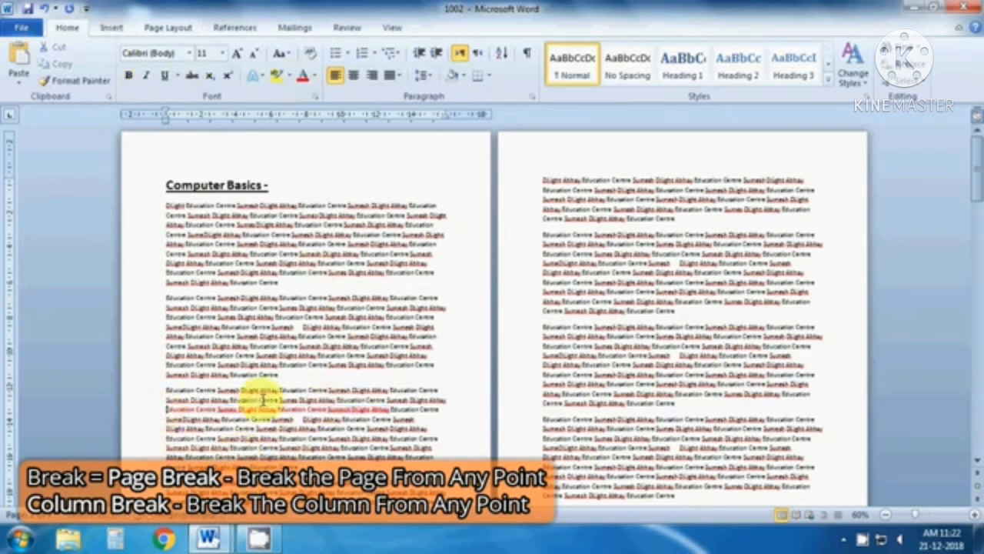
Step: Insert a page break at the start of the red line in the third paragraph
{"action": "left_click", "coordinate": [187, 31]}
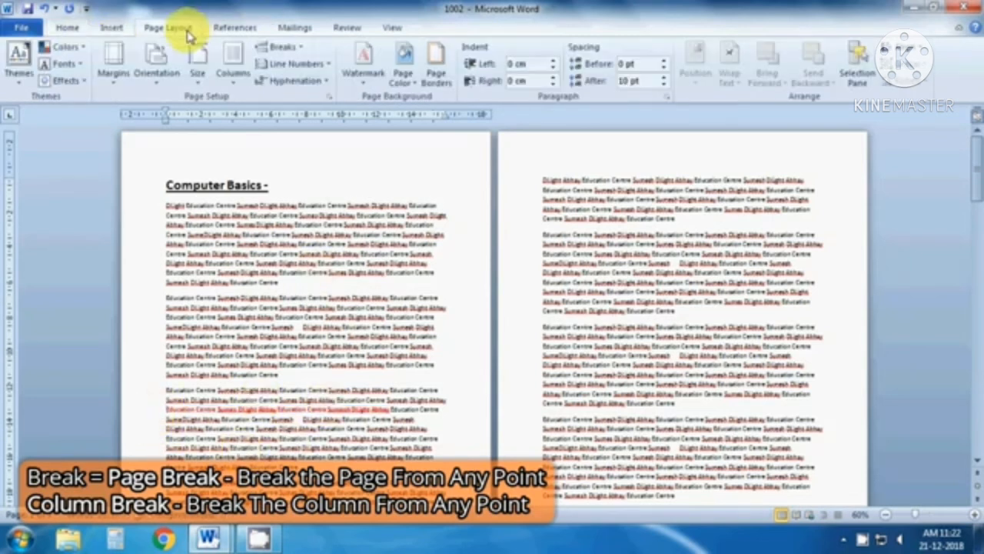
{"action": "left_click", "coordinate": [292, 51]}
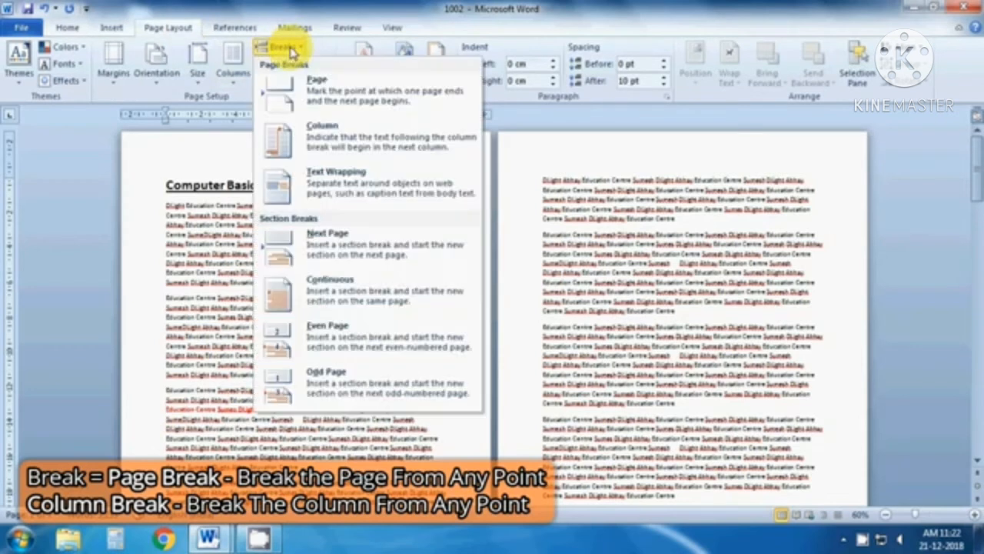
{"action": "left_click", "coordinate": [319, 94]}
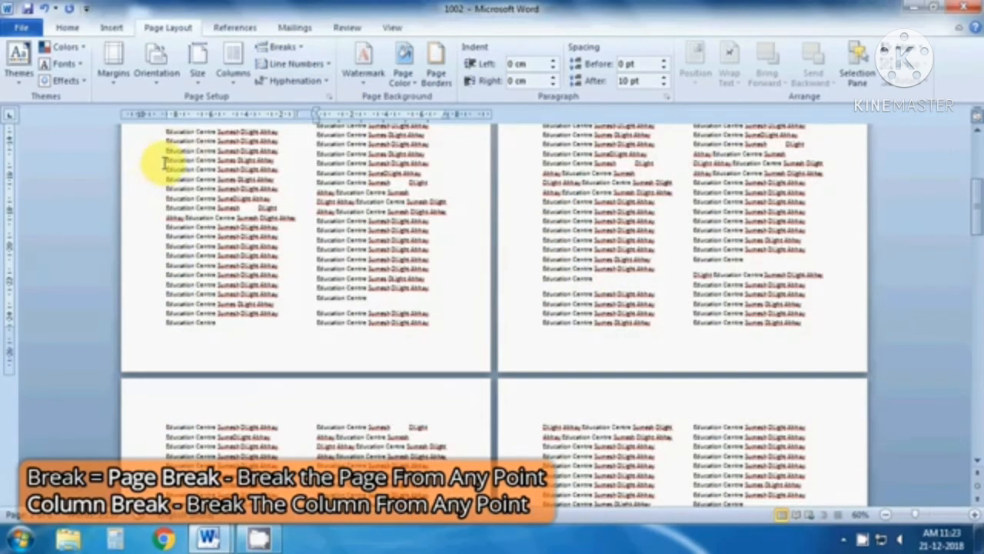
Step: Bold a block of lines in the first column's second paragraph and insert a column break in front of it
{"action": "left_click_drag", "start_coordinate": [164, 161], "coordinate": [279, 206]}
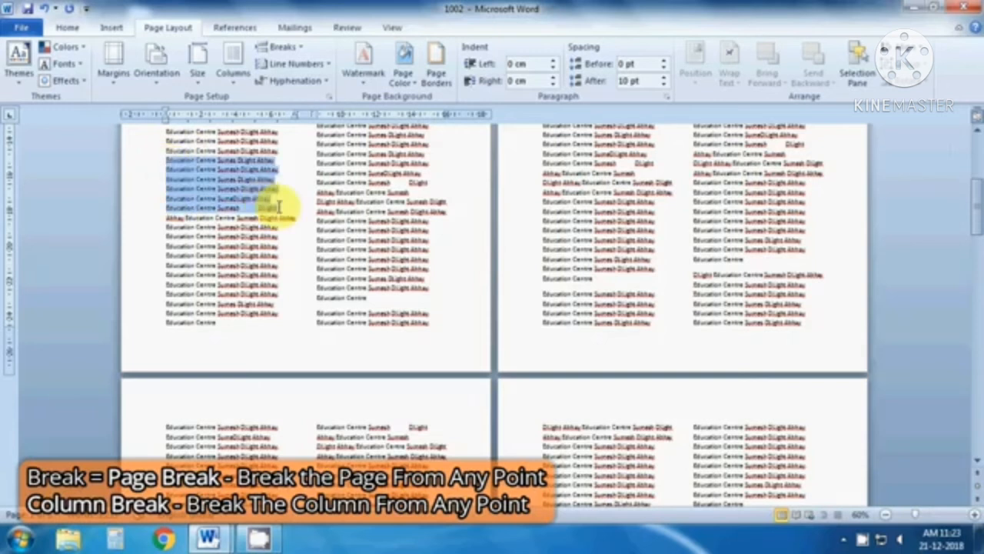
{"action": "left_click", "coordinate": [202, 220]}
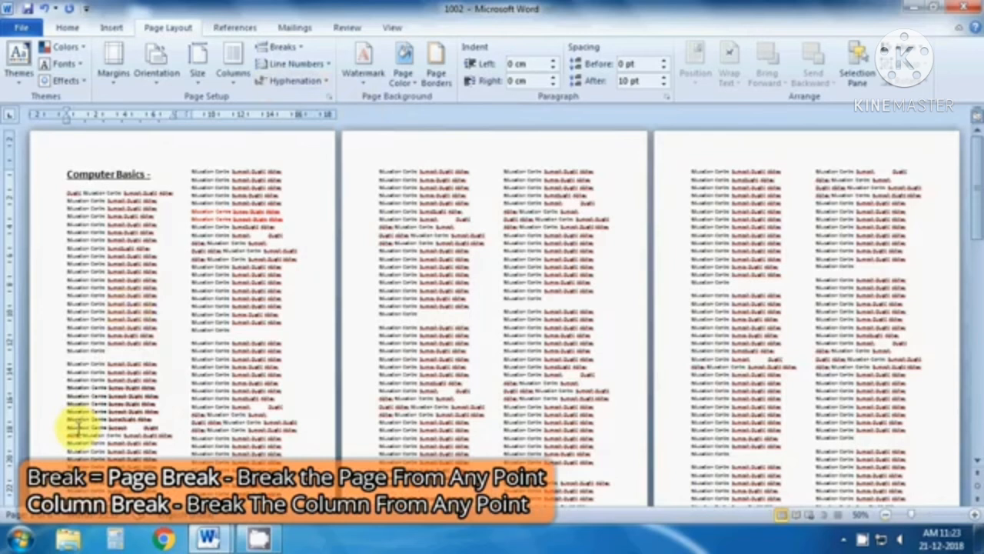
{"action": "left_click", "coordinate": [974, 514]}
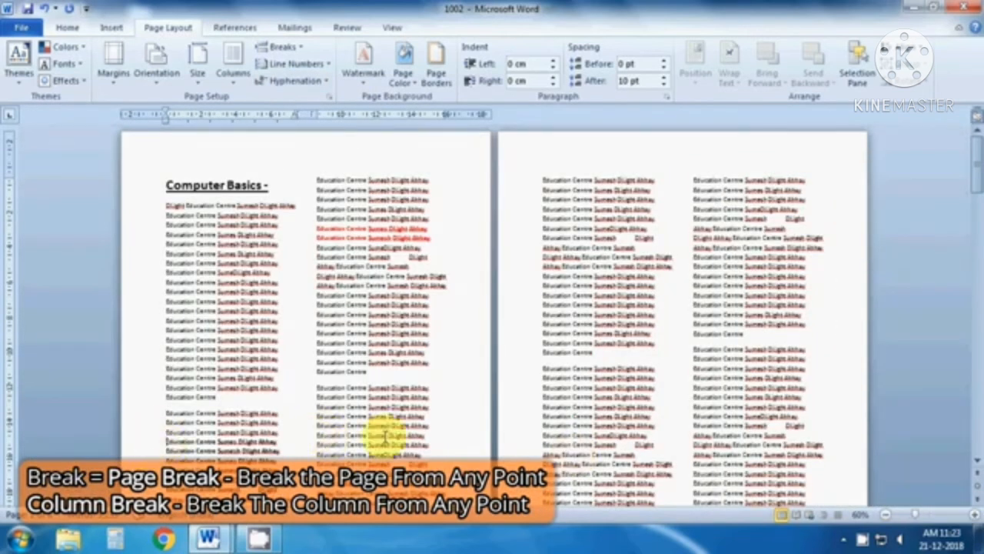
{"action": "left_click", "coordinate": [166, 442]}
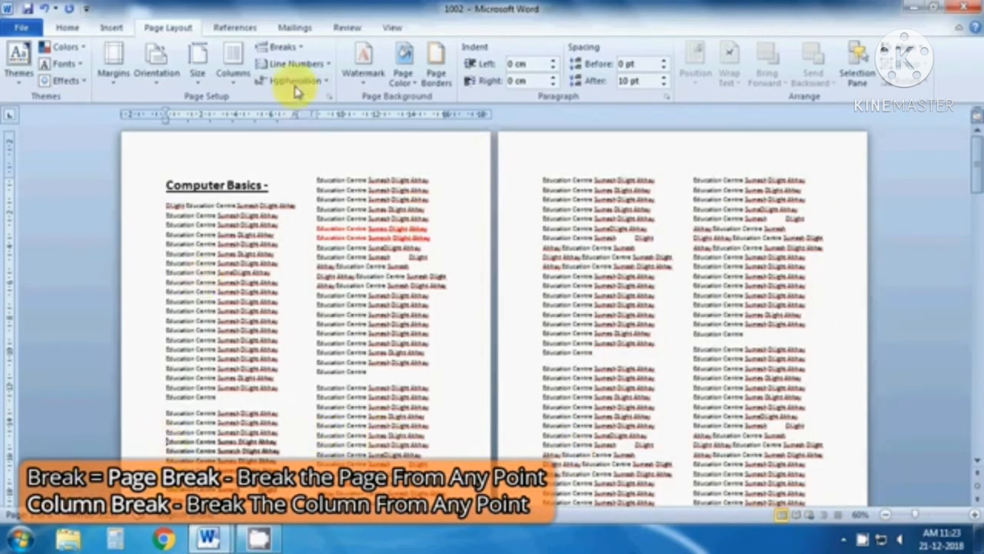
{"action": "left_click", "coordinate": [281, 47]}
{"action": "left_click", "coordinate": [318, 139]}
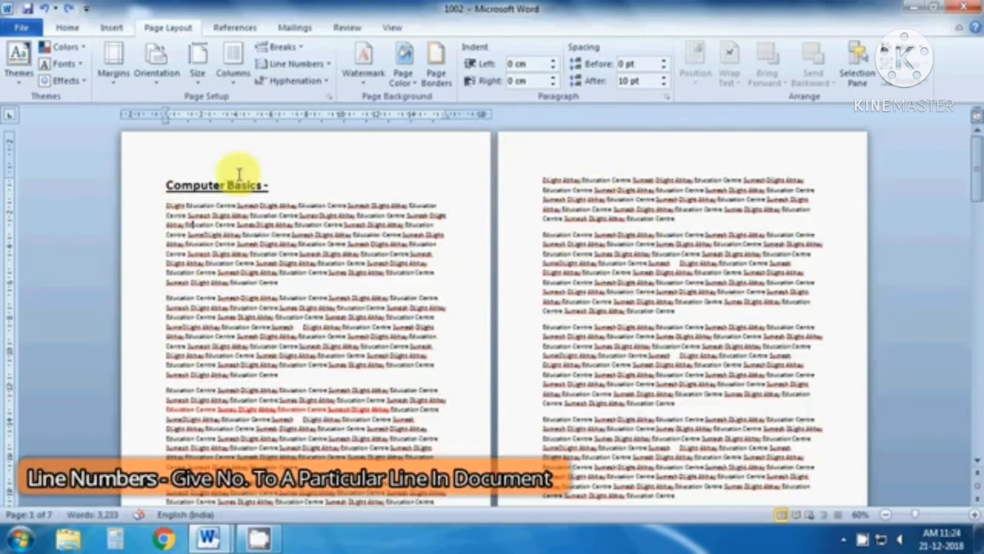
Step: Number all lines of the document continuously and enlarge the page view to 90%
{"action": "left_click", "coordinate": [300, 64]}
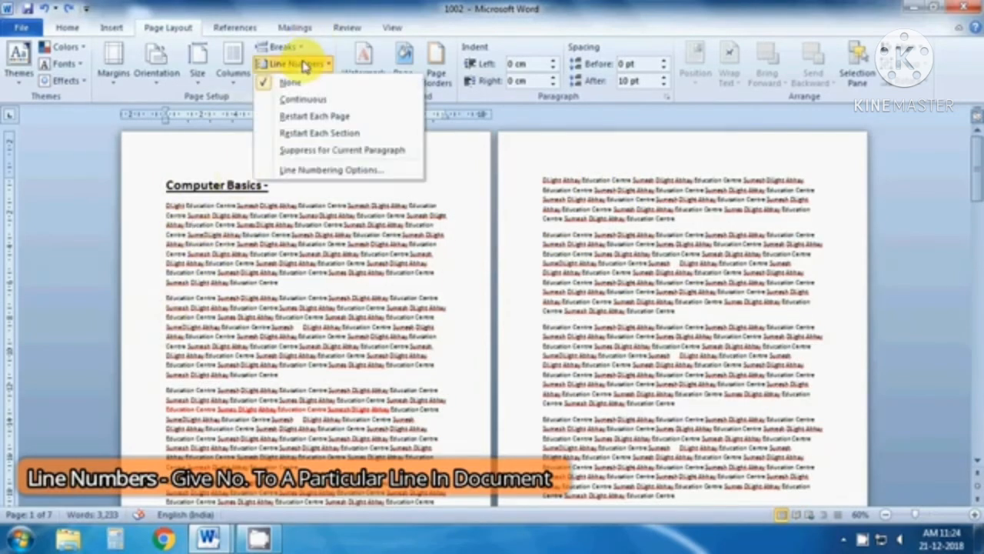
{"action": "left_click", "coordinate": [302, 102]}
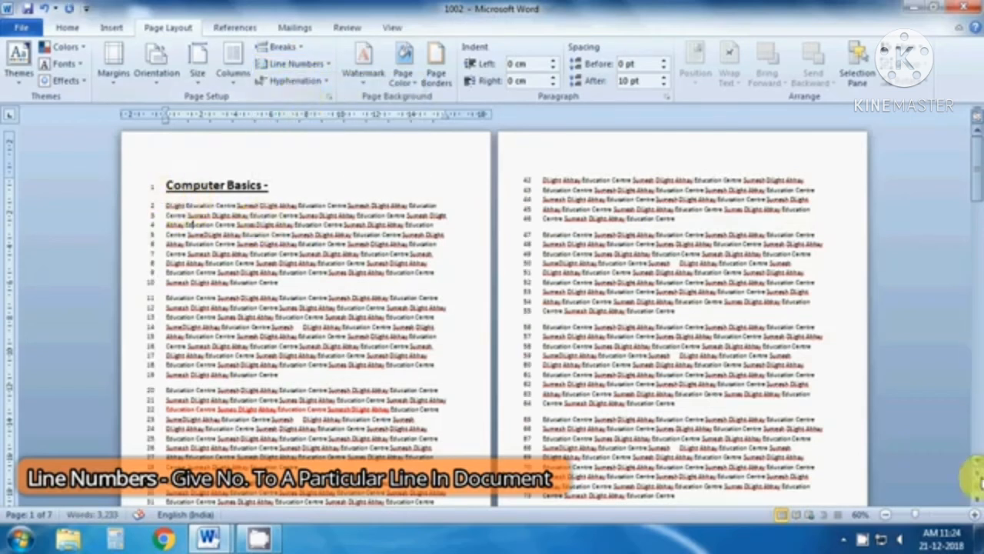
{"action": "left_click", "coordinate": [975, 514]}
{"action": "left_click", "coordinate": [975, 515]}
{"action": "left_click", "coordinate": [975, 515]}
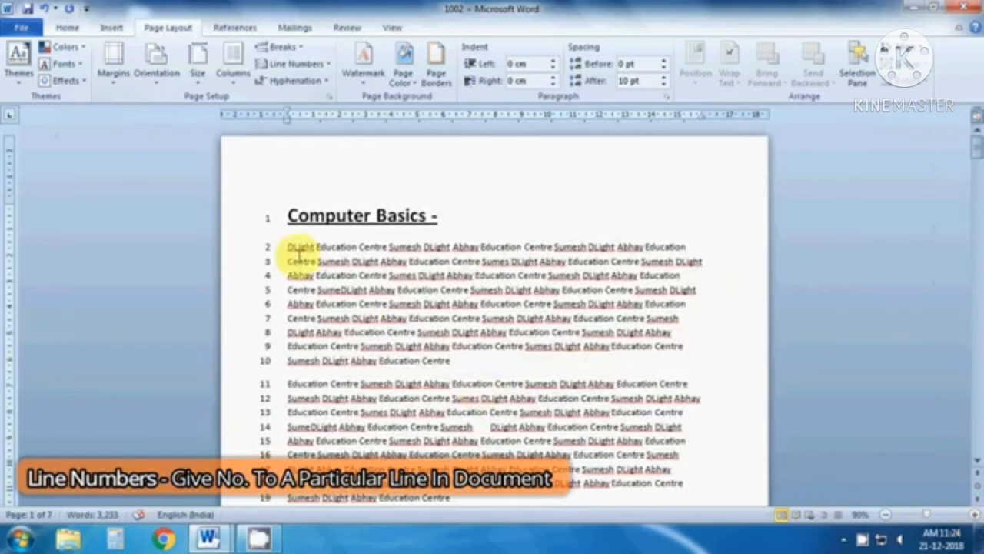
Step: Add two blank lines after the document's last line to check the continuous numbering, and delete them again
{"action": "left_click_drag", "start_coordinate": [976, 145], "coordinate": [974, 461]}
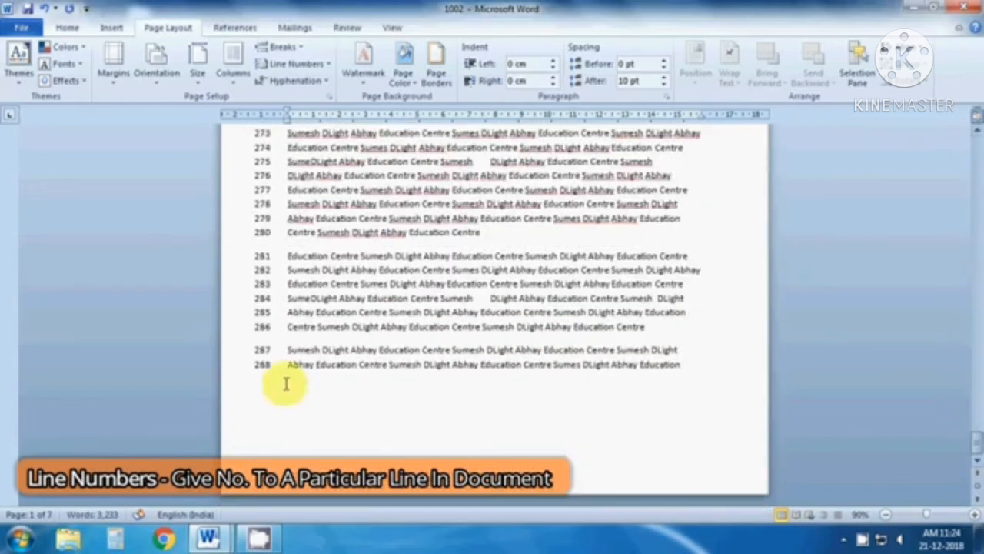
{"action": "left_click", "coordinate": [702, 362]}
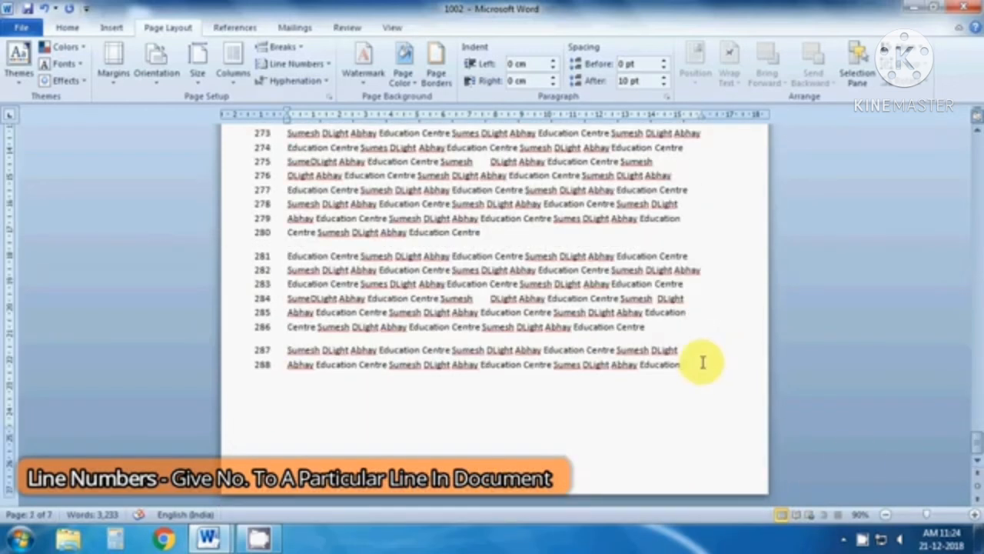
{"action": "key", "text": "Return"}
{"action": "scroll", "coordinate": [702, 362], "scroll_direction": "down", "scroll_amount": 2}
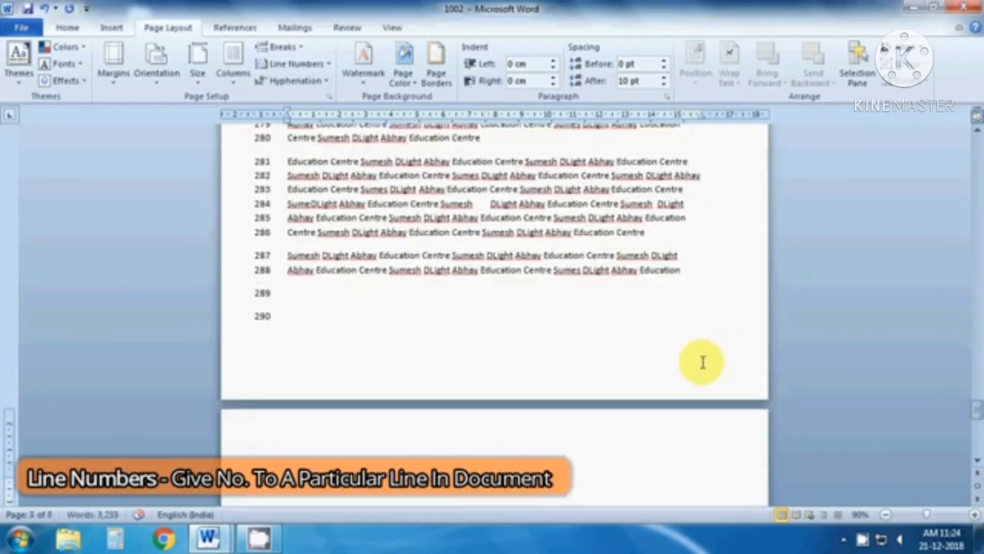
{"action": "key", "text": "BackSpace"}
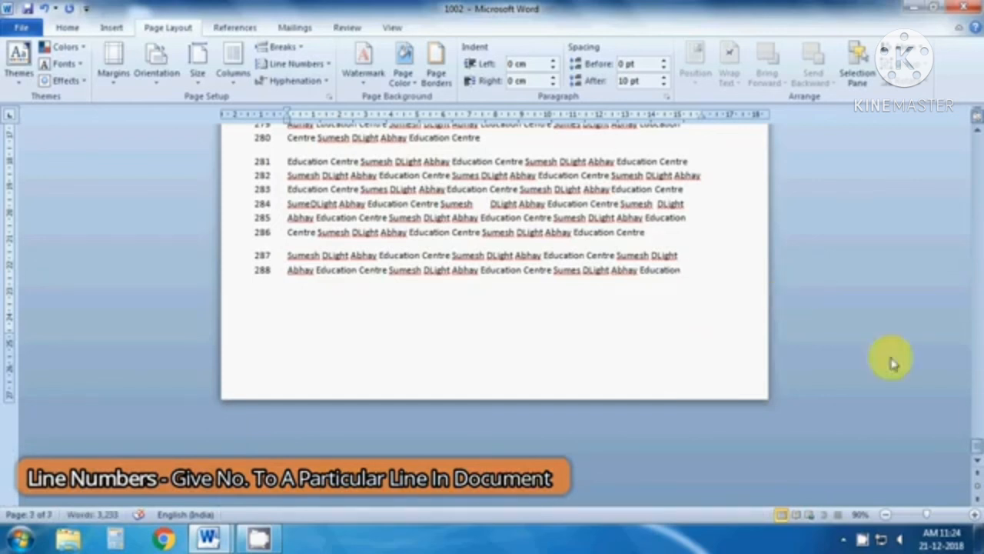
Step: Restart the line numbering on each page and check the numbers at the boundary between the first two pages
{"action": "left_click_drag", "start_coordinate": [977, 446], "coordinate": [976, 137]}
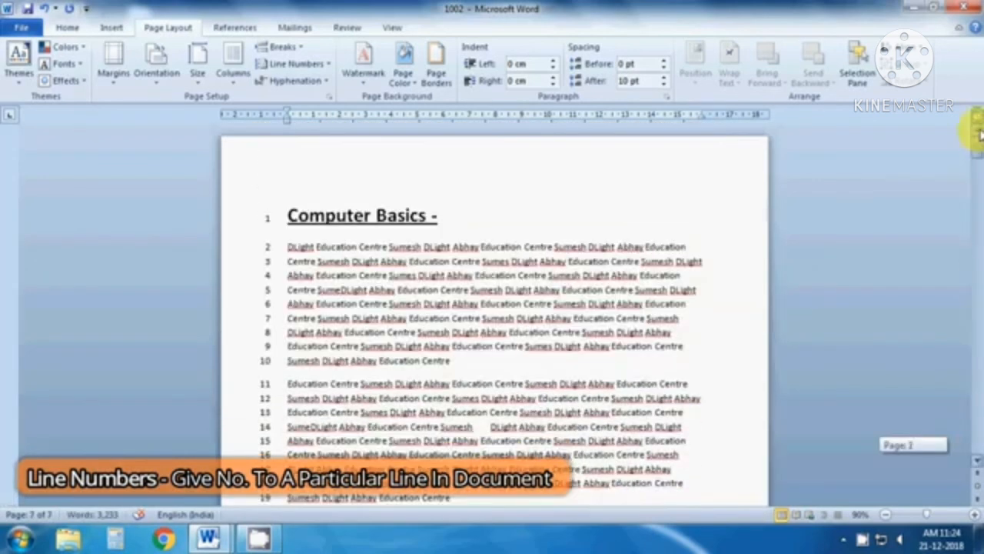
{"action": "left_click", "coordinate": [296, 64]}
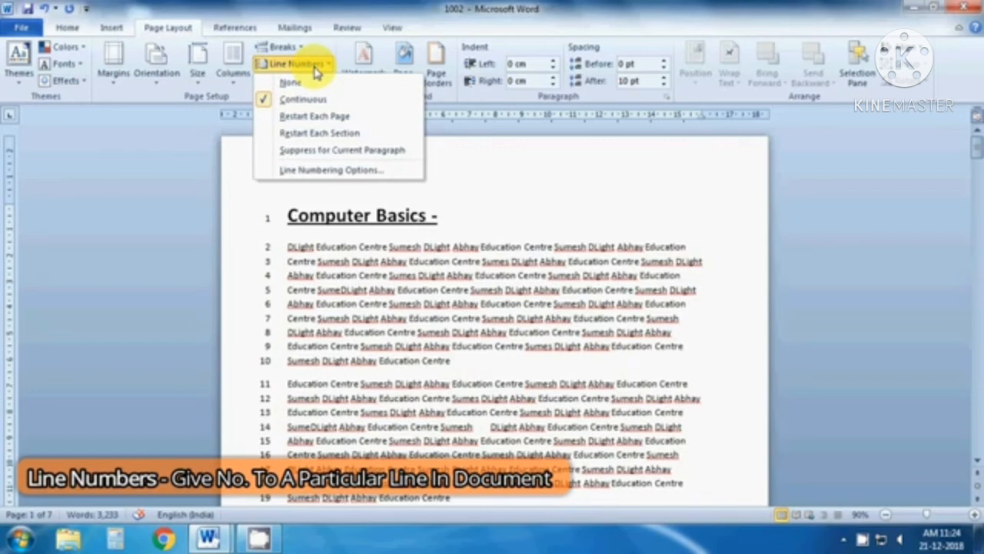
{"action": "left_click", "coordinate": [292, 124]}
{"action": "left_click_drag", "start_coordinate": [980, 149], "coordinate": [980, 182]}
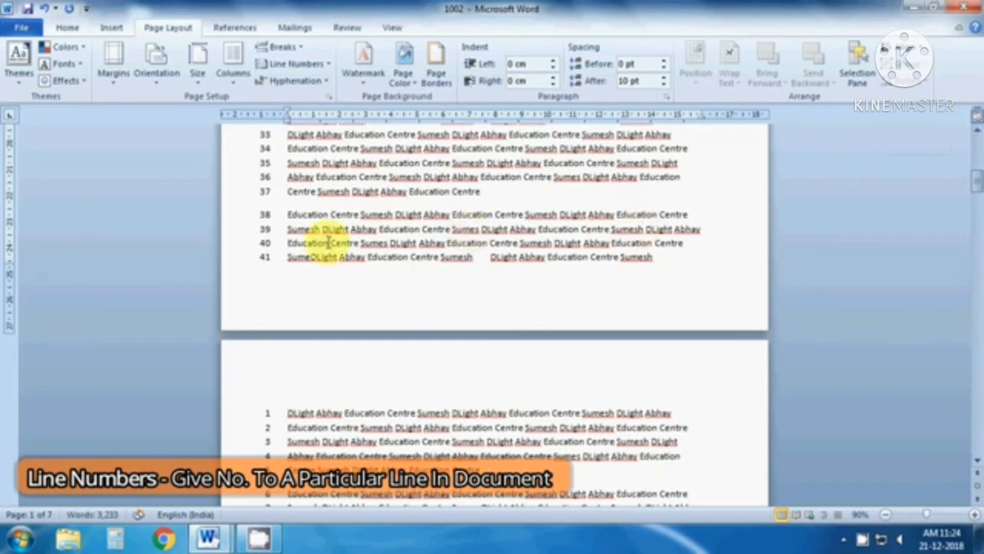
{"action": "left_click", "coordinate": [306, 413]}
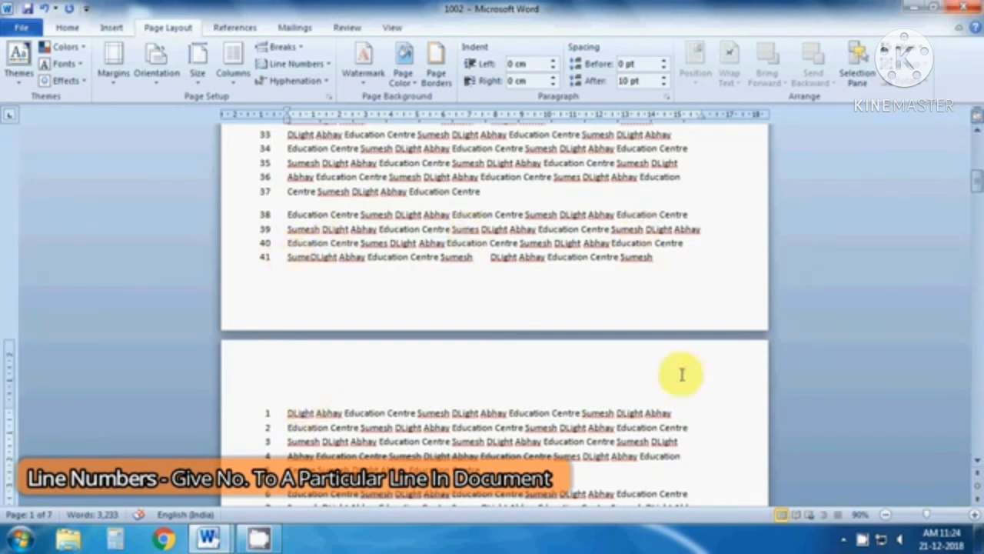
{"action": "left_click_drag", "start_coordinate": [978, 184], "coordinate": [967, 29]}
{"action": "left_click", "coordinate": [429, 300]}
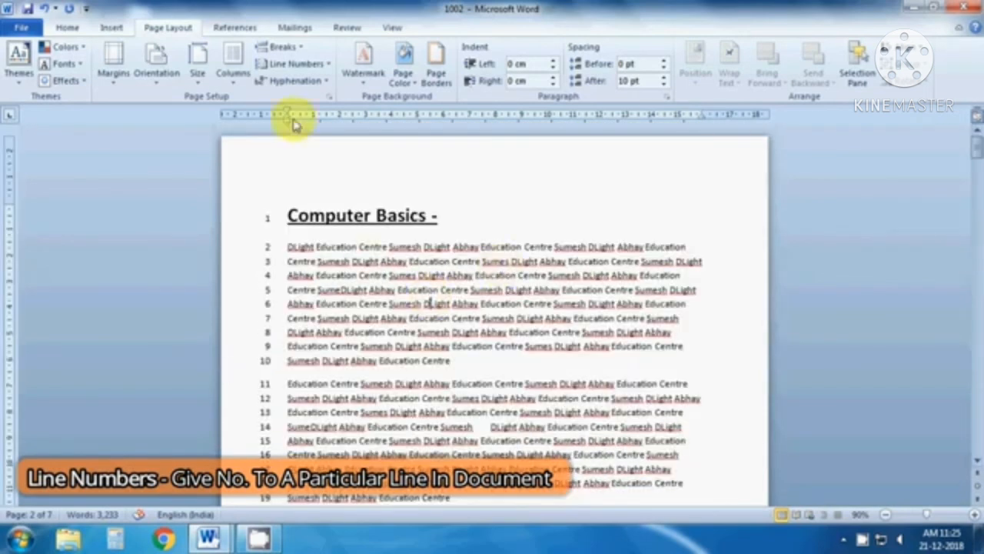
Step: Remove the line numbers from the document
{"action": "left_click", "coordinate": [296, 65]}
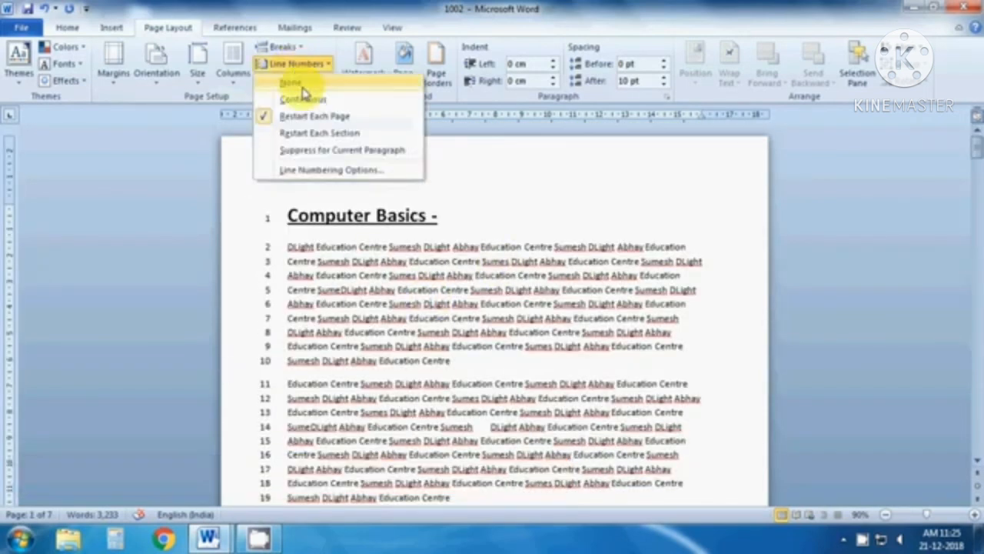
{"action": "left_click", "coordinate": [303, 86]}
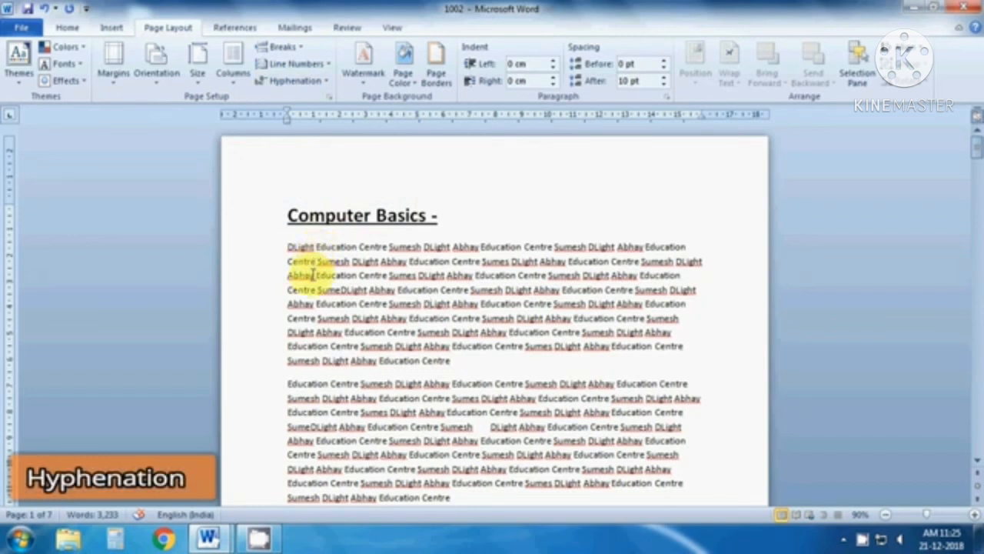
{"action": "left_click", "coordinate": [687, 248]}
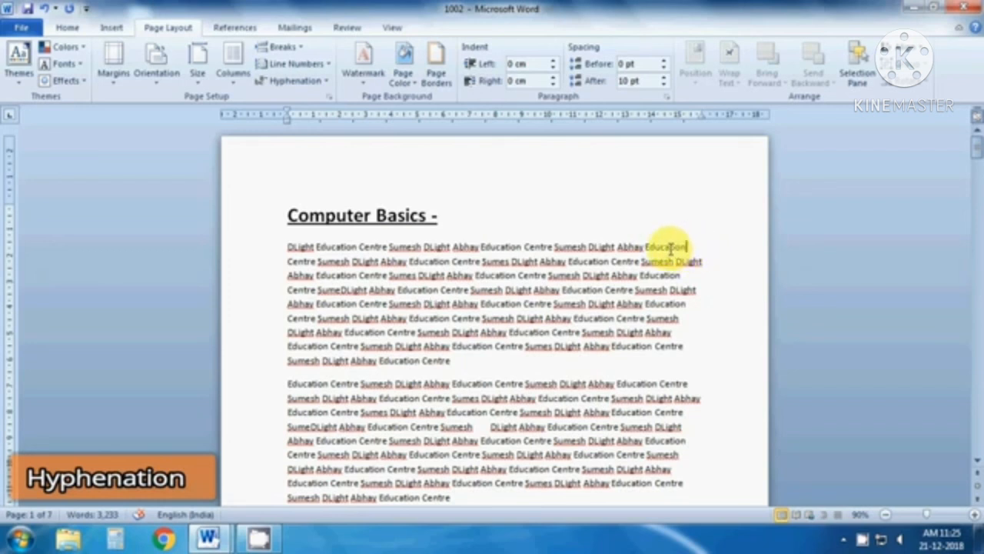
{"action": "left_click", "coordinate": [666, 247]}
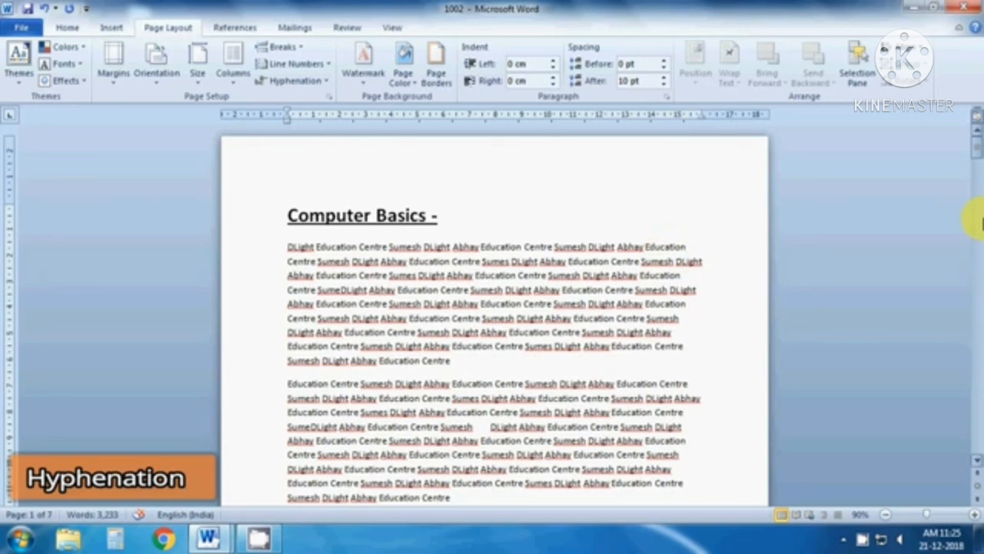
Step: Insert a hyphen within "Education" at the end of the first body line, between "Educ" and "ation", and remove it again
{"action": "type", "text": "-"}
{"action": "left_click_drag", "start_coordinate": [666, 247], "coordinate": [691, 252]}
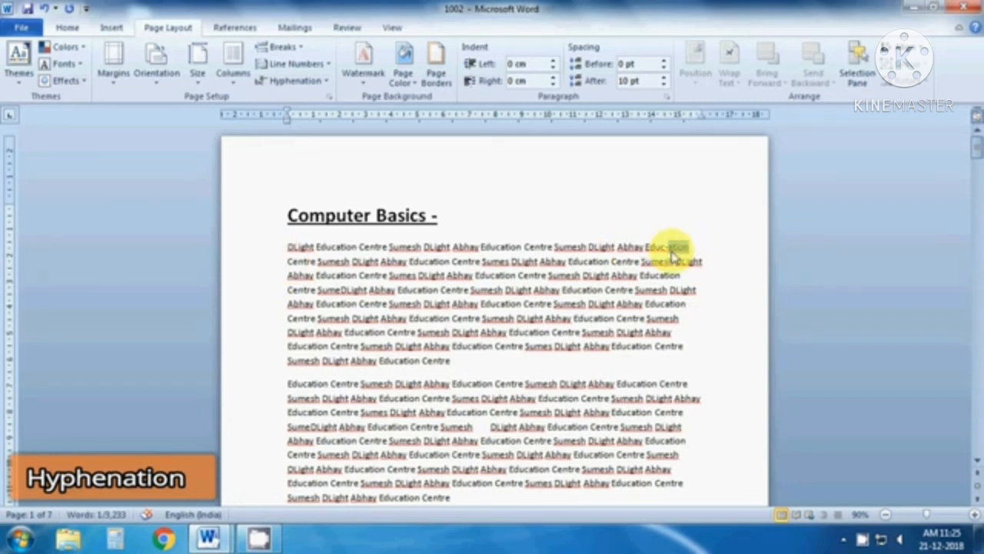
{"action": "left_click", "coordinate": [672, 254]}
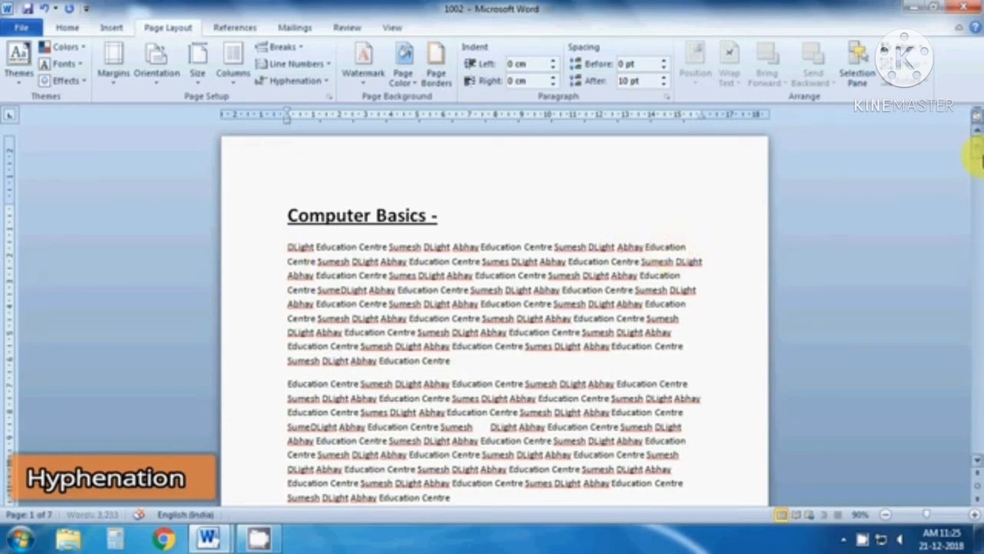
Step: Turn on automatic hyphenation for the document
{"action": "left_click", "coordinate": [534, 285]}
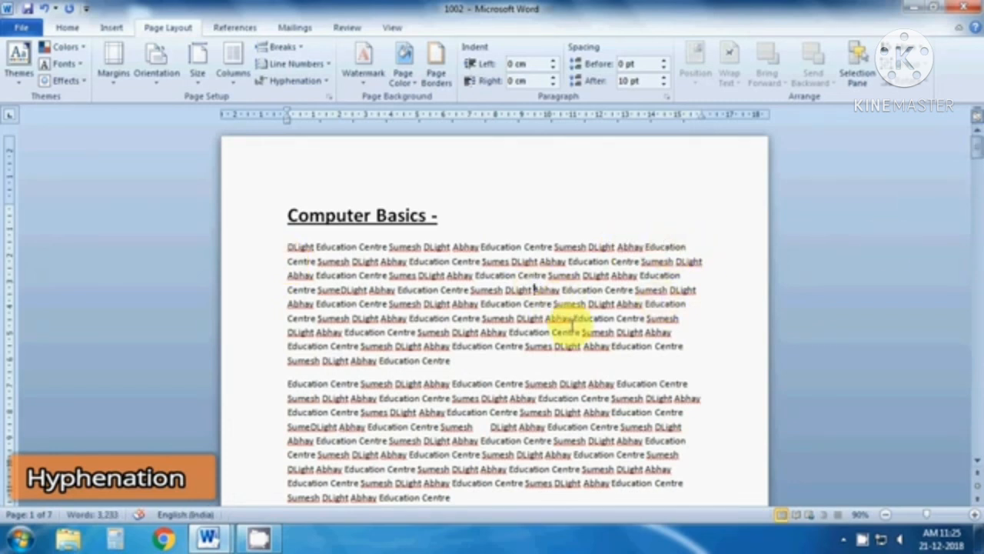
{"action": "left_click_drag", "start_coordinate": [547, 317], "coordinate": [571, 330]}
{"action": "left_click", "coordinate": [312, 80]}
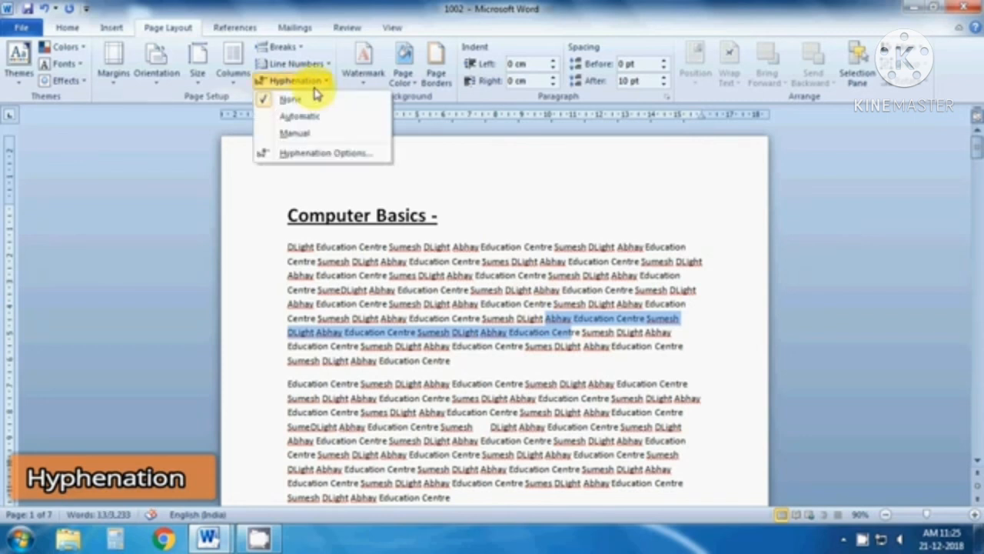
{"action": "left_click", "coordinate": [474, 289]}
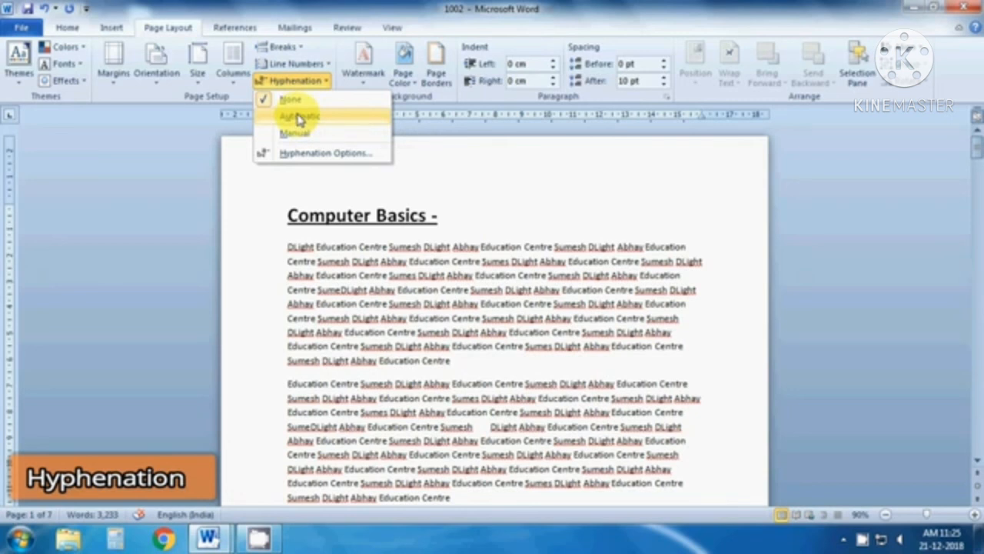
{"action": "left_click", "coordinate": [300, 117]}
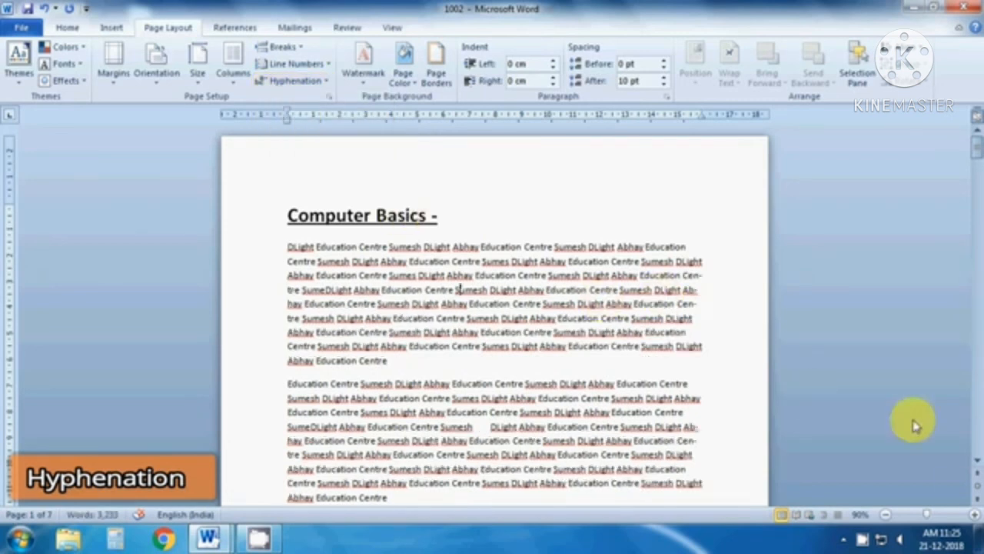
Step: Enlarge the page view to 100% and examine the hyphenated line endings, highlighting "Education Centre" where it breaks in the second paragraph
{"action": "left_click", "coordinate": [974, 513]}
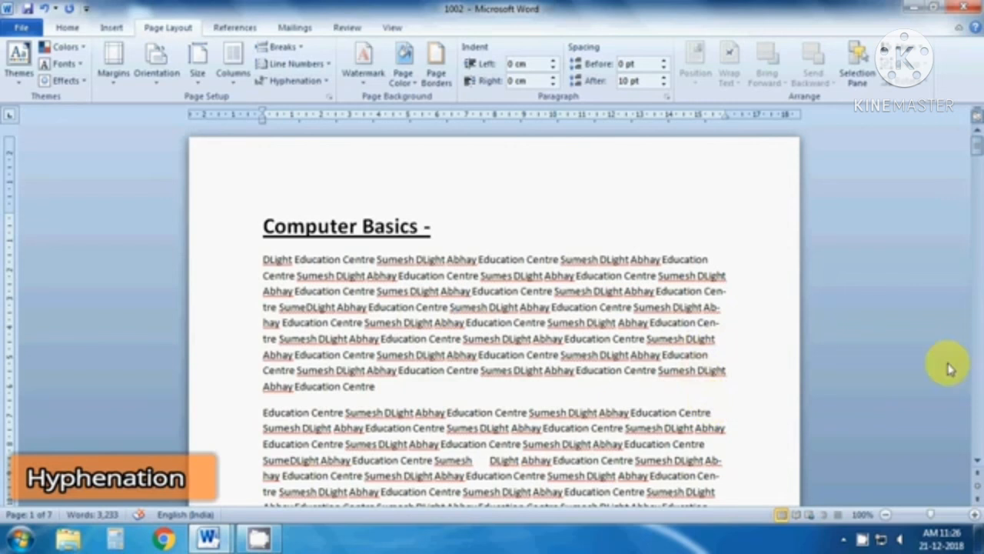
{"action": "left_click_drag", "start_coordinate": [979, 147], "coordinate": [980, 161]}
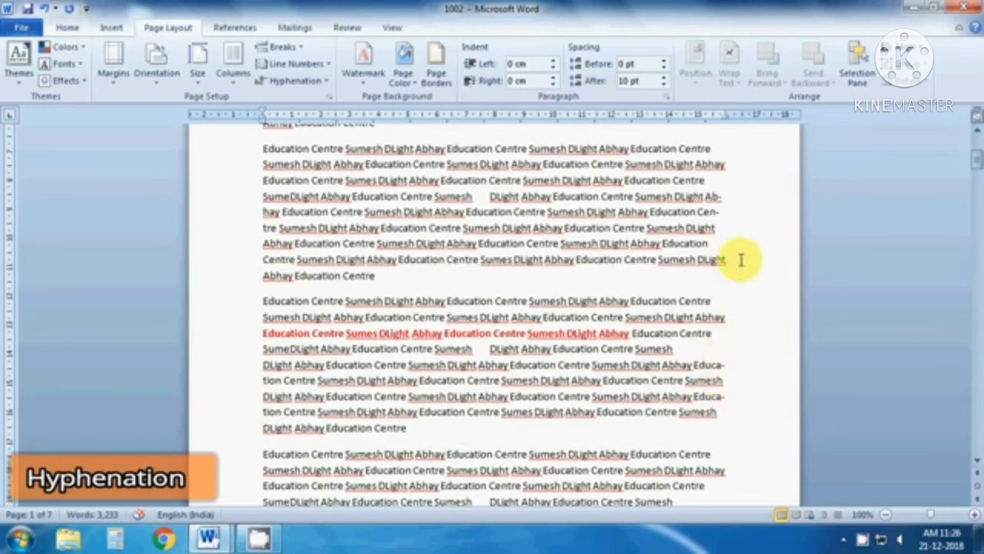
{"action": "left_click_drag", "start_coordinate": [726, 215], "coordinate": [659, 215]}
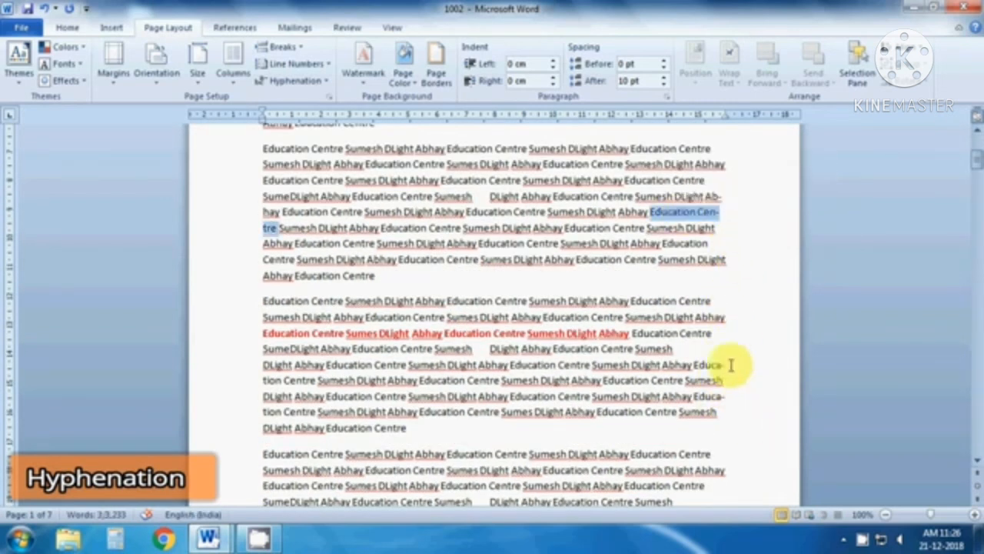